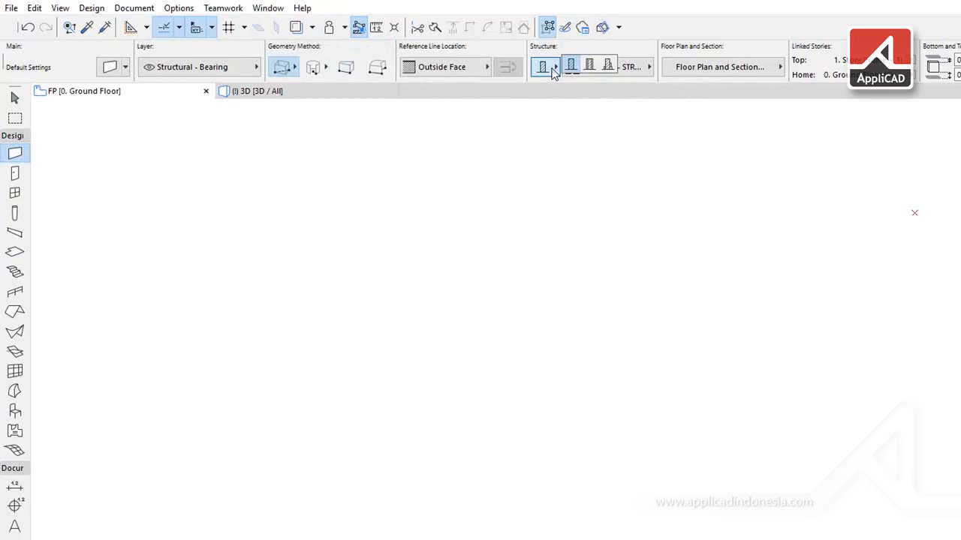
# Draw a rectangular enclosure of basic-structure walls, about 18.5 m wide and 12.5 m high, between the two marked points
pyautogui.click(553, 70)
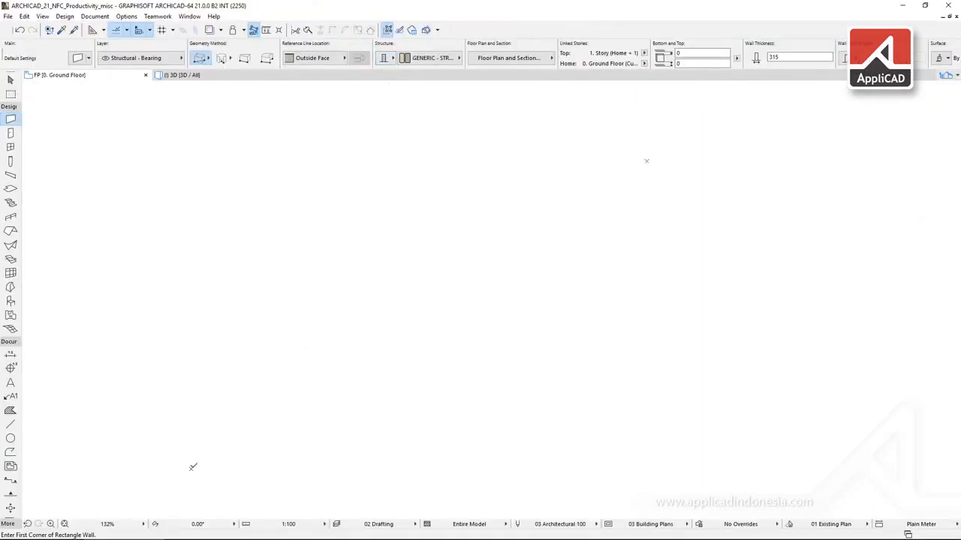
pyautogui.click(190, 469)
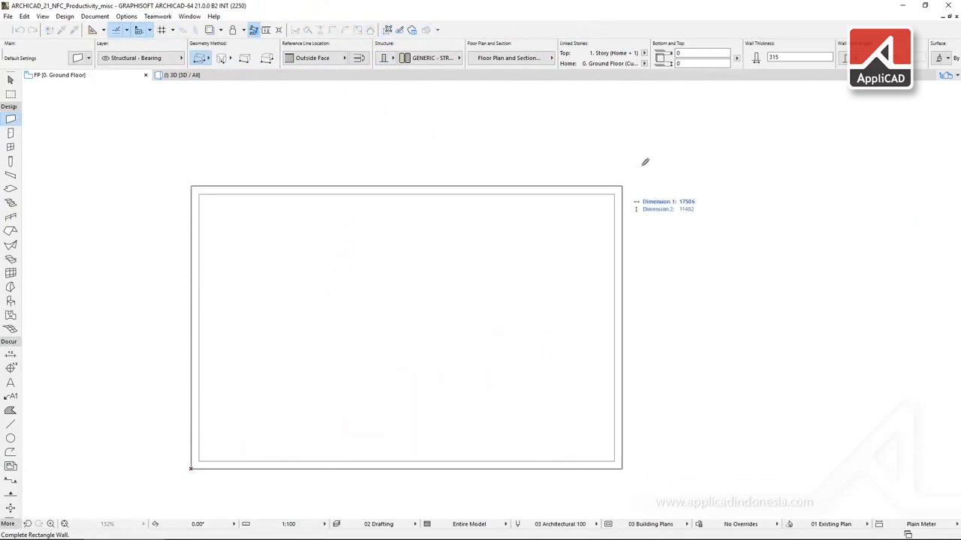
pyautogui.click(644, 160)
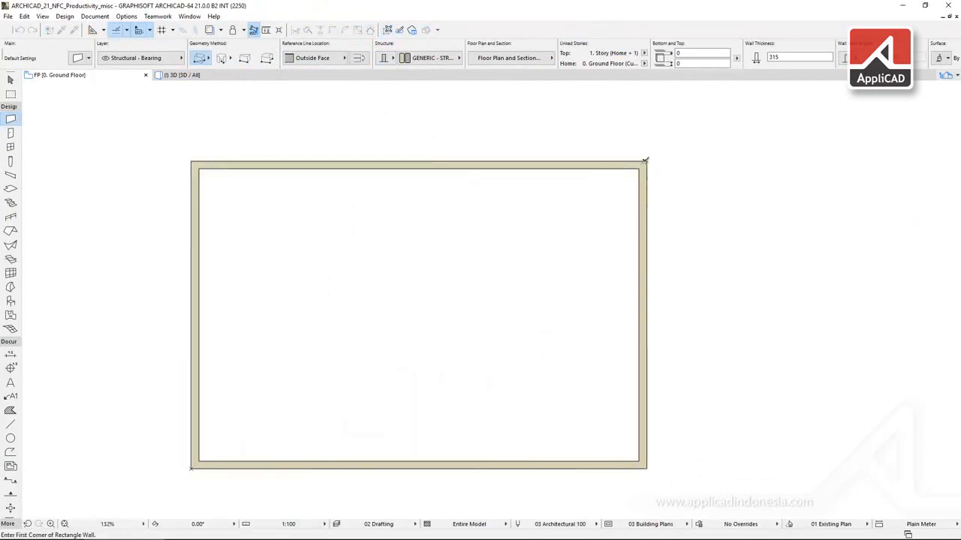
# Place a label of the Text type with a pointer attached to the middle of the upper wall
pyautogui.click(12, 396)
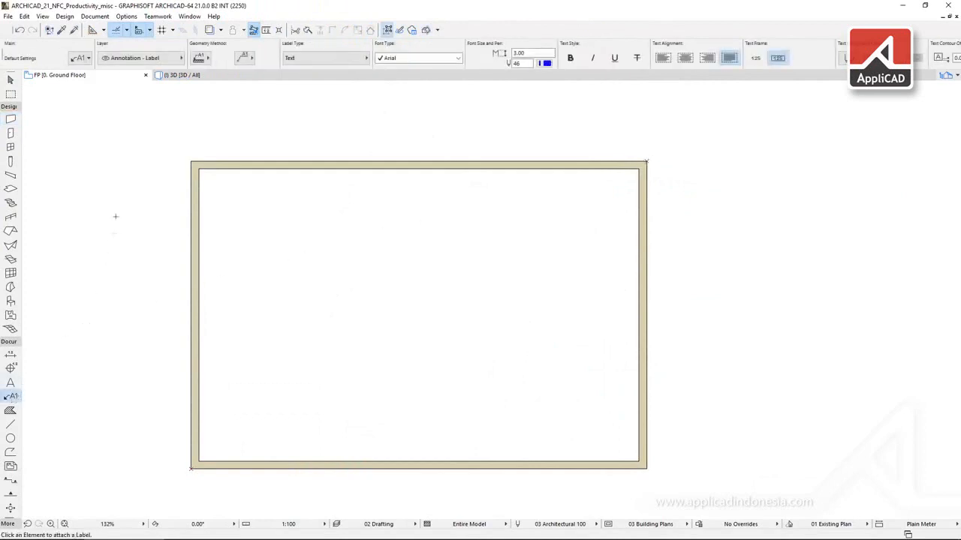
pyautogui.click(80, 58)
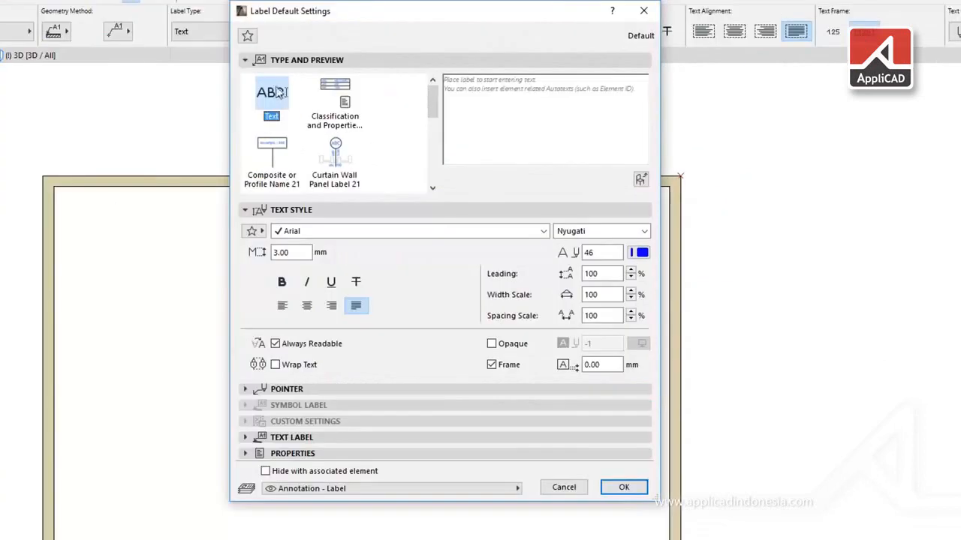
pyautogui.click(624, 488)
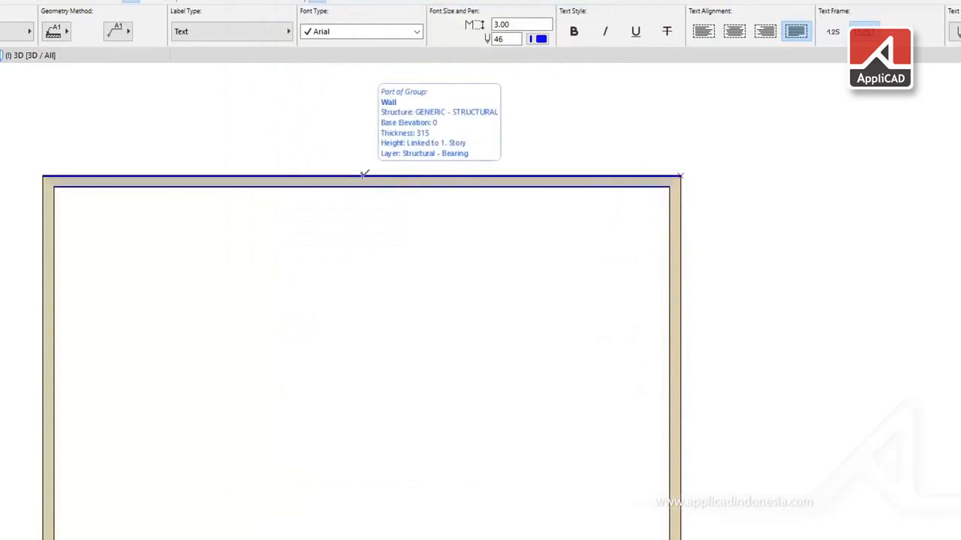
pyautogui.click(364, 174)
pyautogui.click(418, 110)
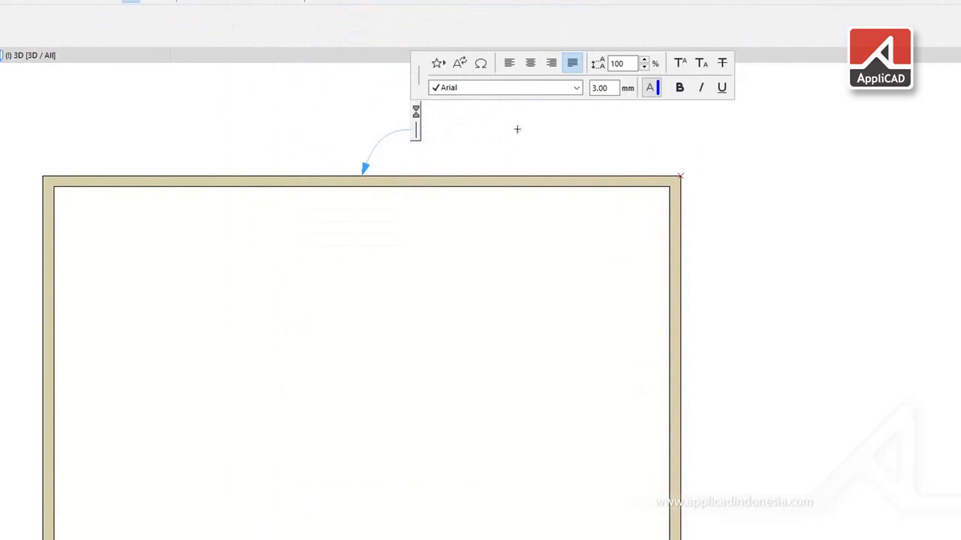
# Examine the autotext categories available for the wall label, including System, Layout and Properties
pyautogui.click(459, 65)
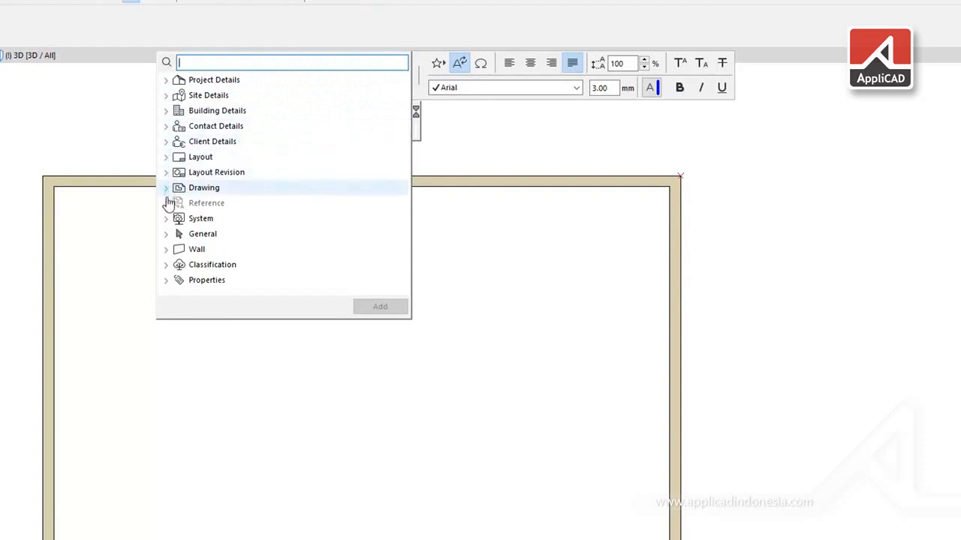
pyautogui.click(167, 219)
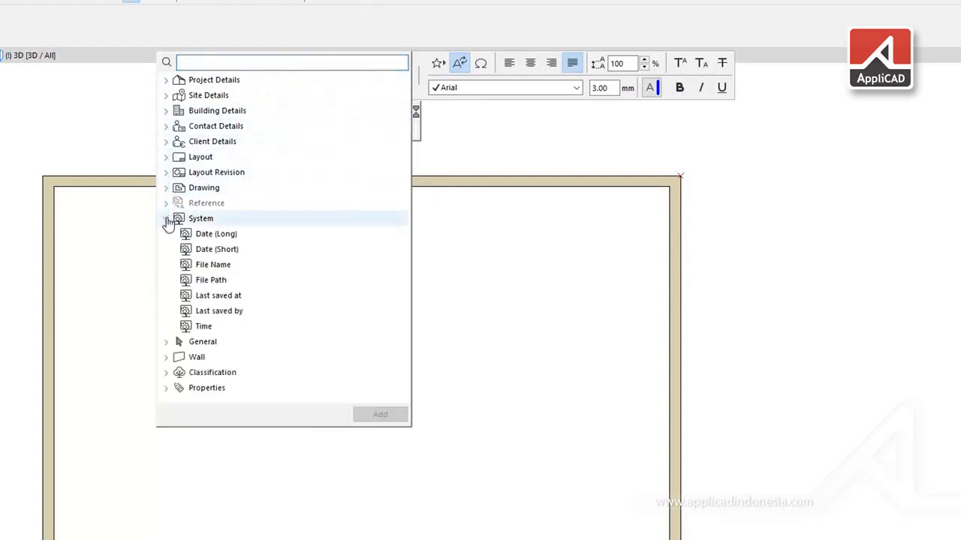
pyautogui.click(167, 219)
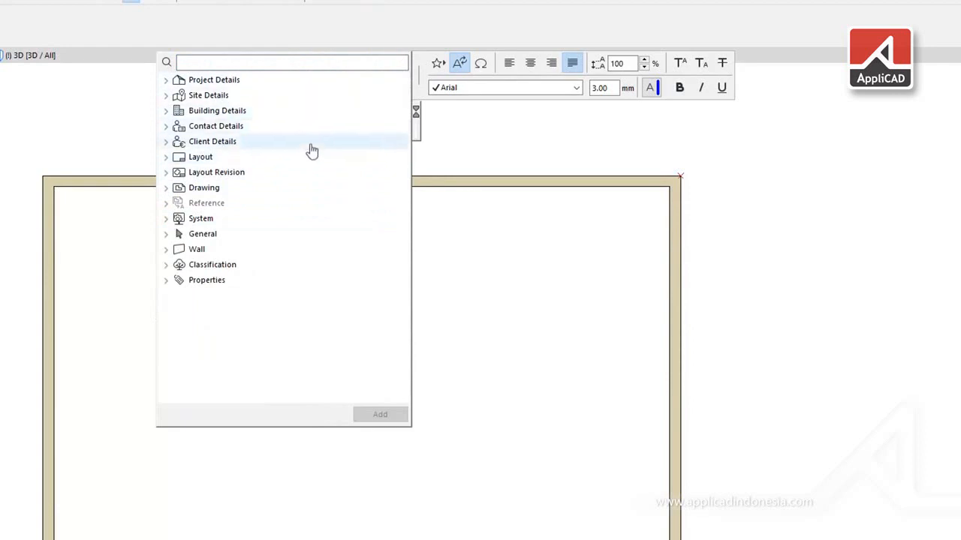
pyautogui.click(167, 158)
pyautogui.click(167, 157)
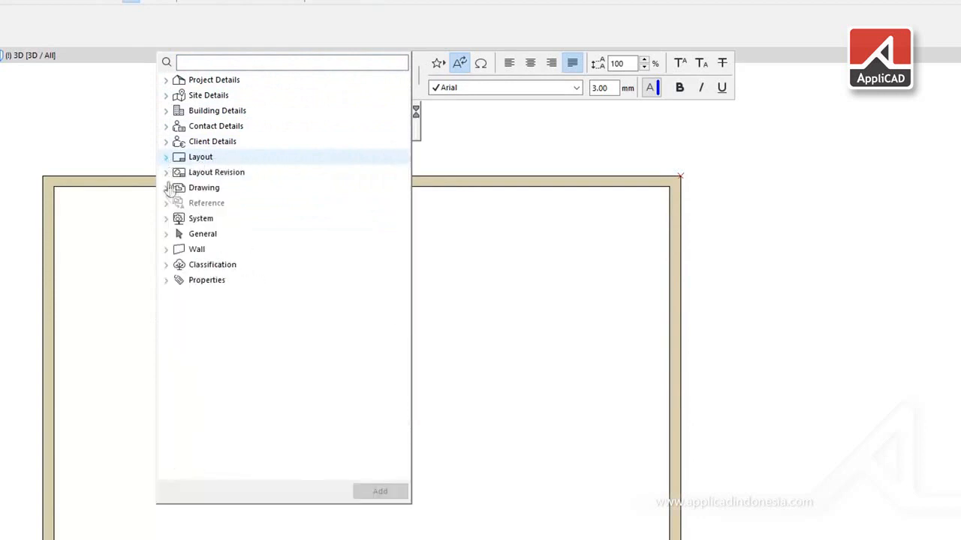
pyautogui.click(167, 281)
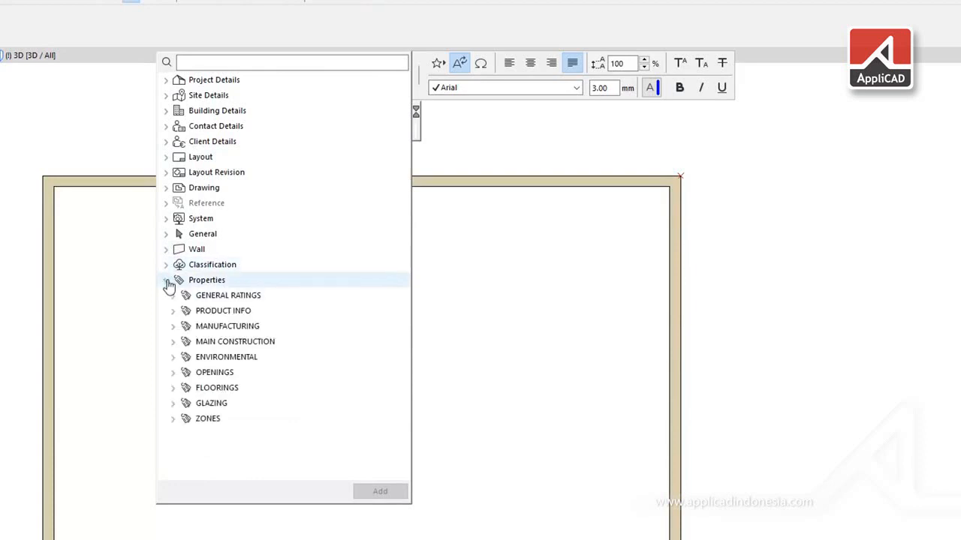
pyautogui.click(167, 281)
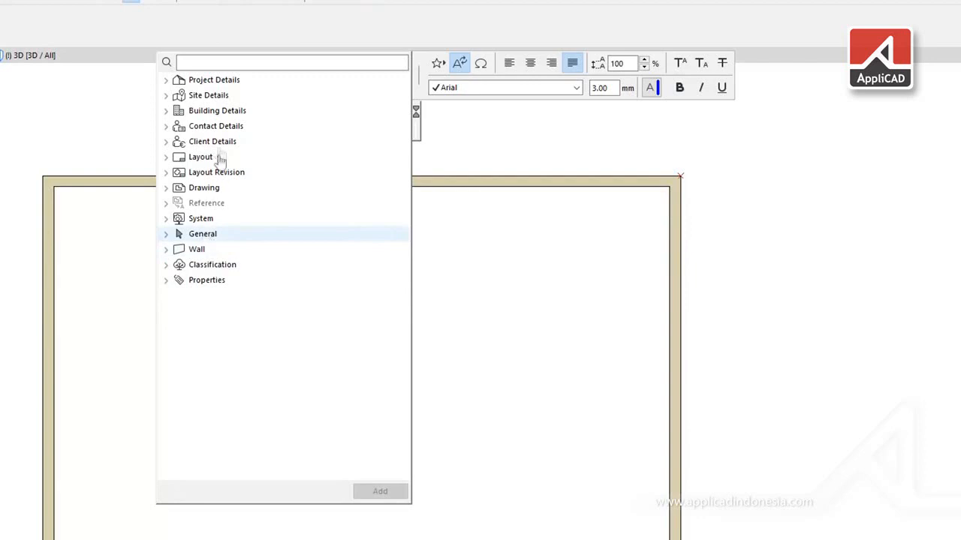
# Find the autotext fields for "length" and insert the wall's Length of Reference Line into the label
pyautogui.click(211, 64)
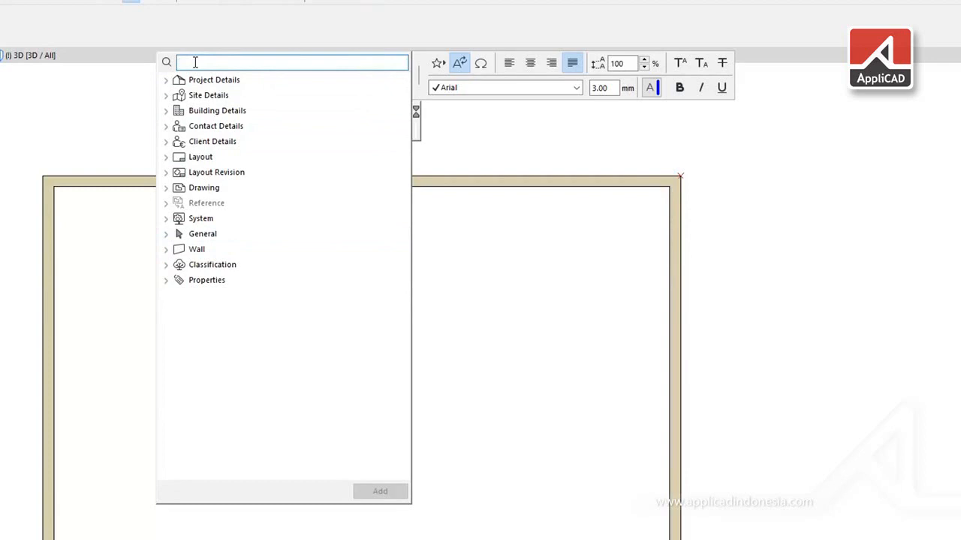
pyautogui.write('length')
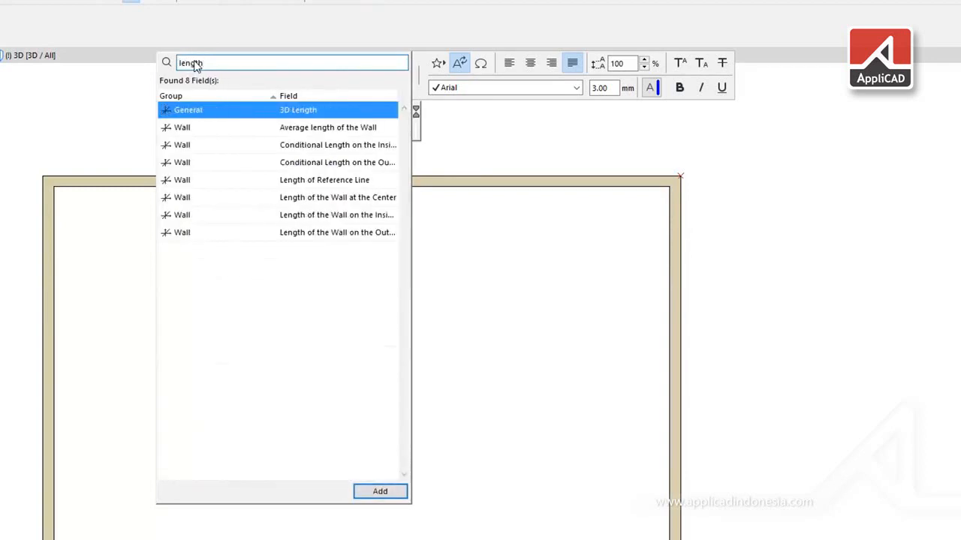
pyautogui.click(381, 183)
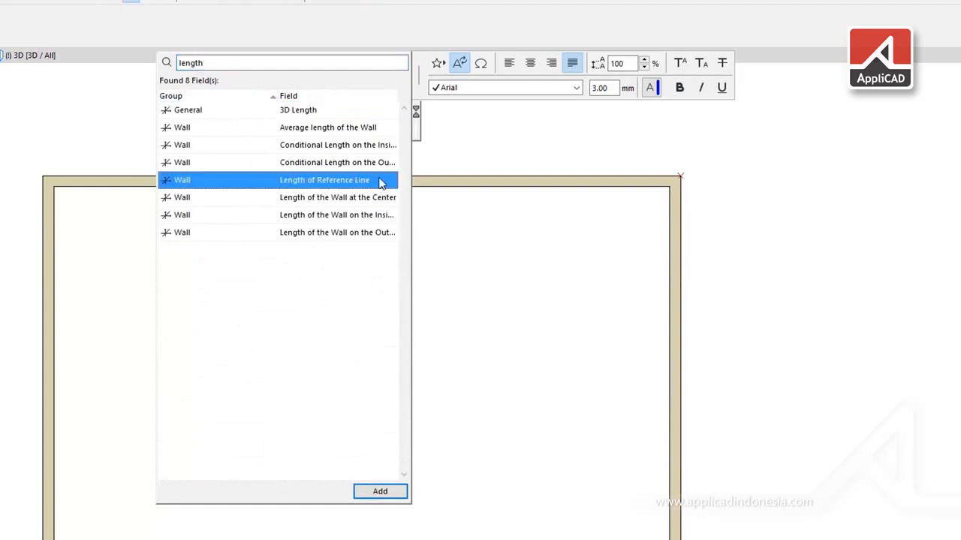
pyautogui.click(380, 491)
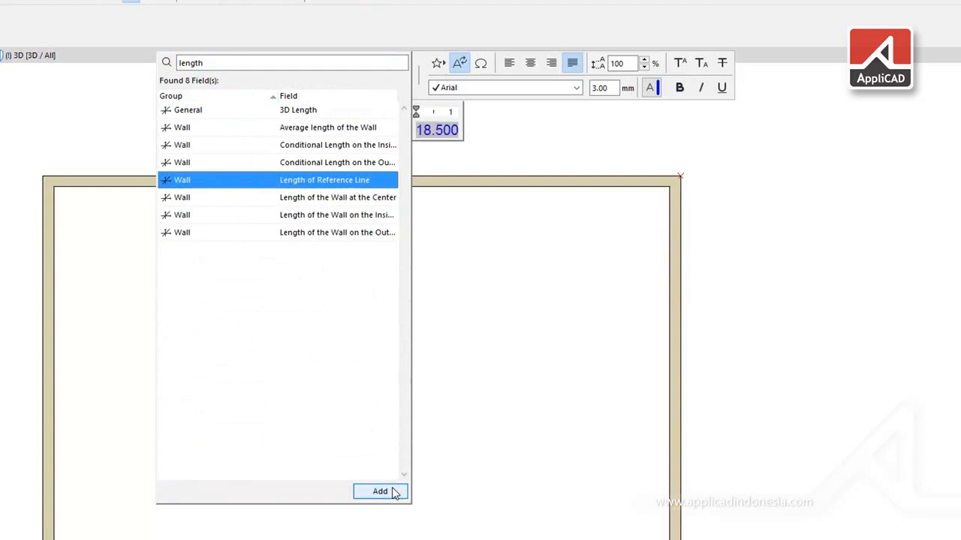
pyautogui.click(496, 152)
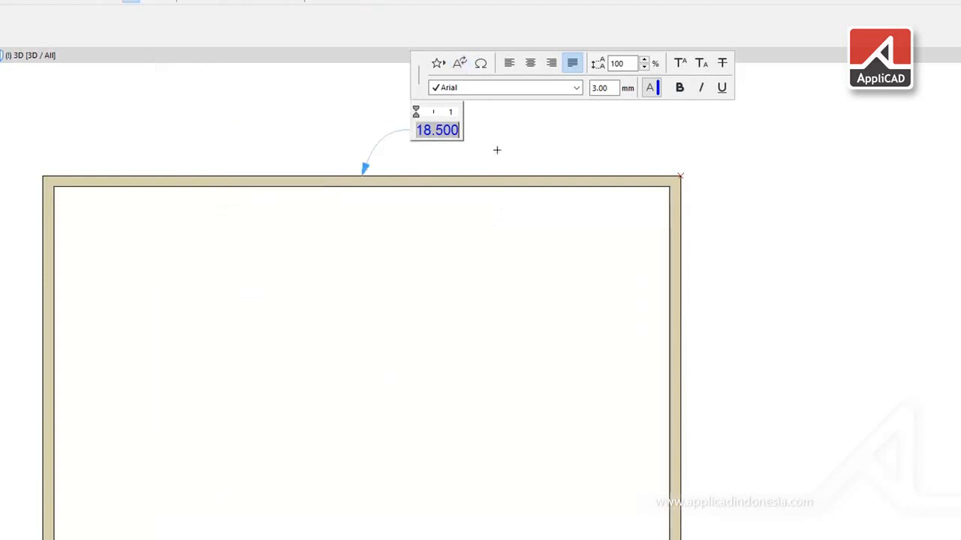
pyautogui.click(497, 150)
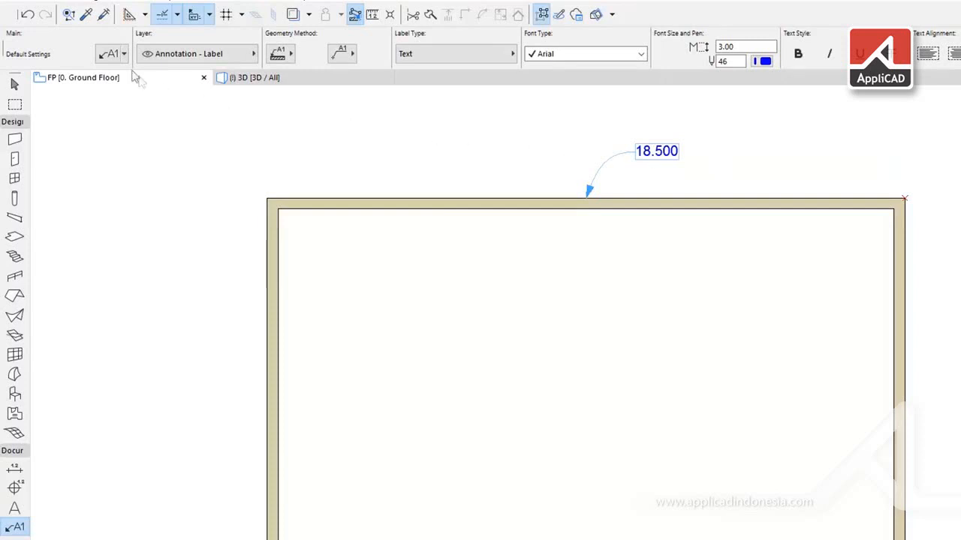
# Pick up the upper wall label's settings and place matching length labels on the right, lower and left walls
pyautogui.click(88, 16)
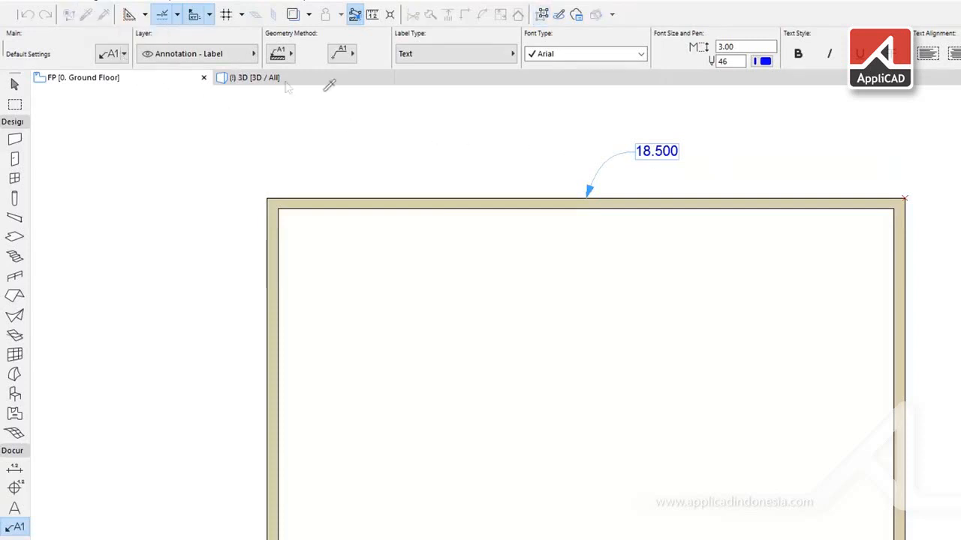
pyautogui.click(638, 147)
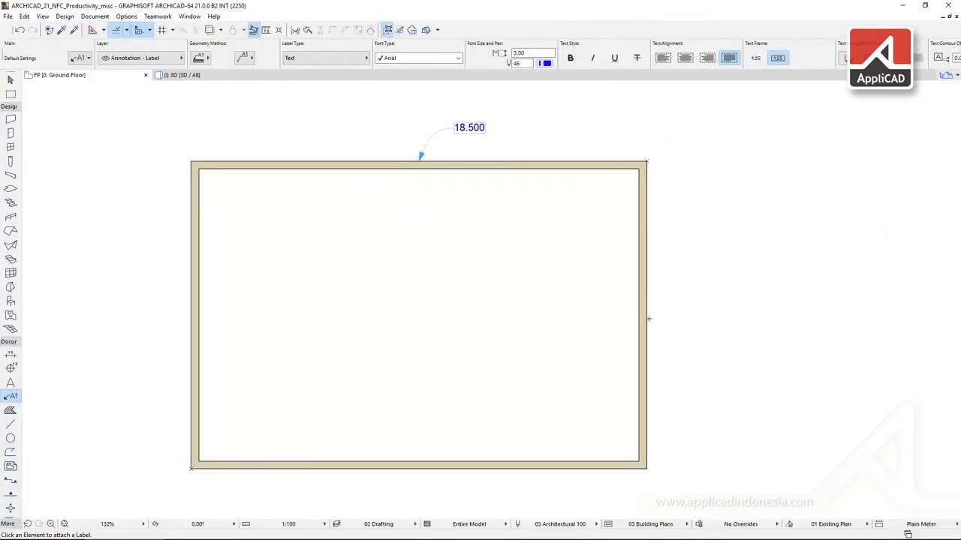
pyautogui.click(649, 318)
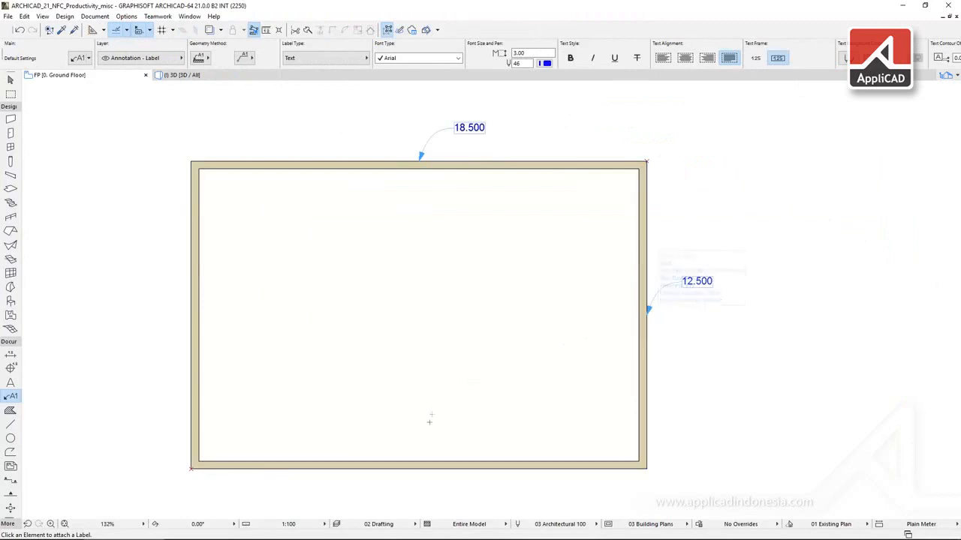
pyautogui.click(421, 460)
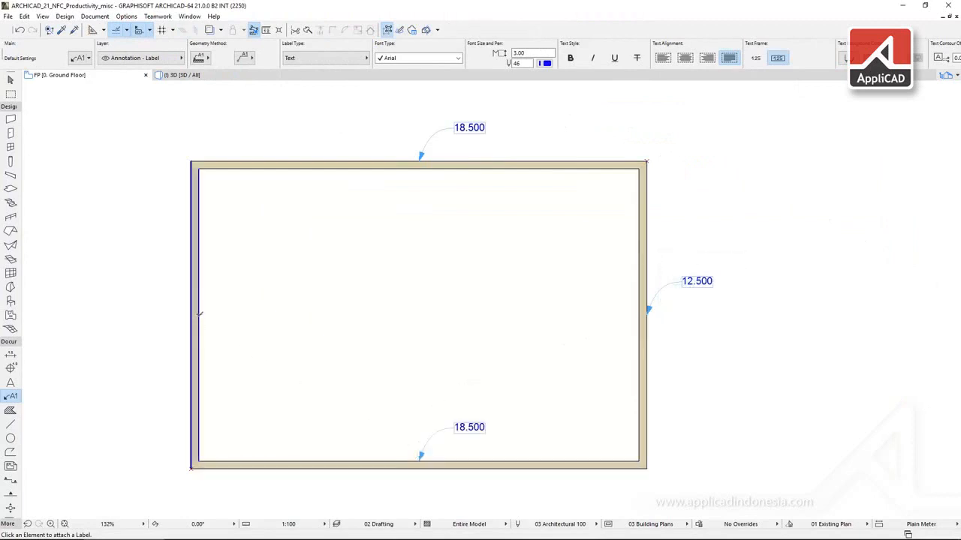
pyautogui.click(199, 313)
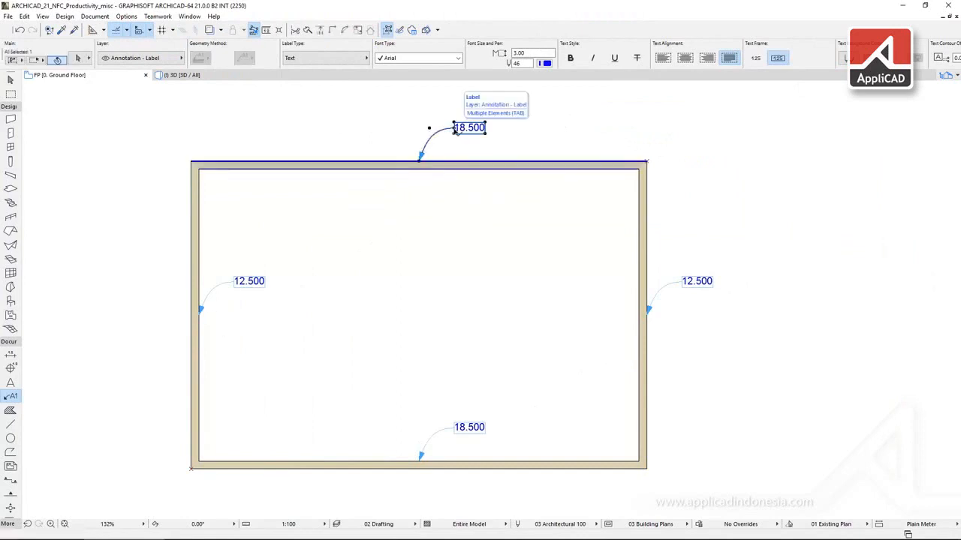
# Edit the upper wall's label so its length value has a tabbed "L:" prefix and an "m" suffix
pyautogui.click(454, 129)
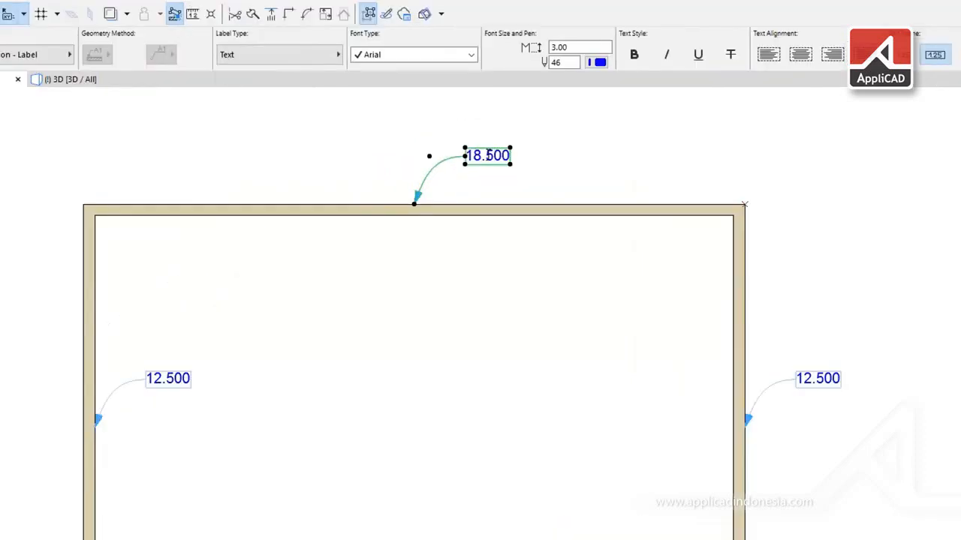
pyautogui.doubleClick(488, 156)
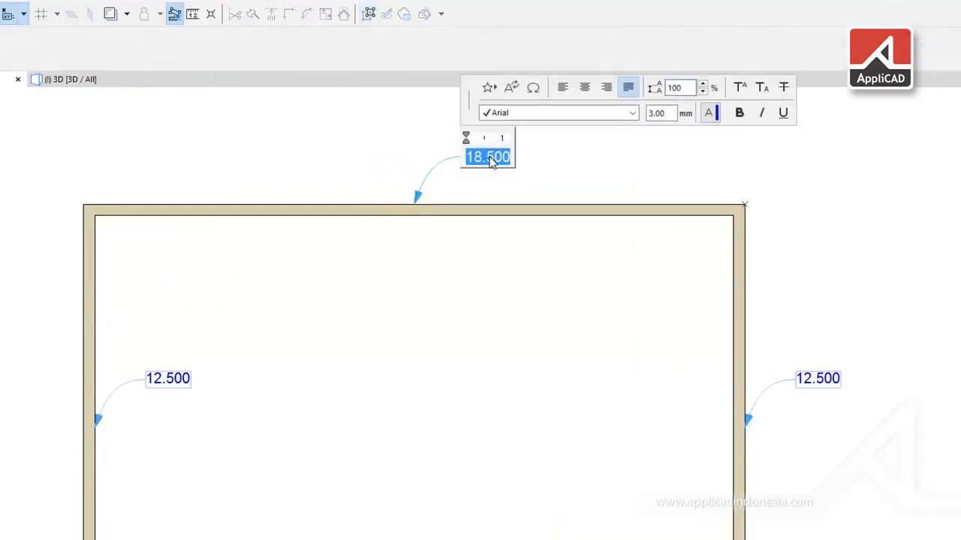
pyautogui.click(469, 157)
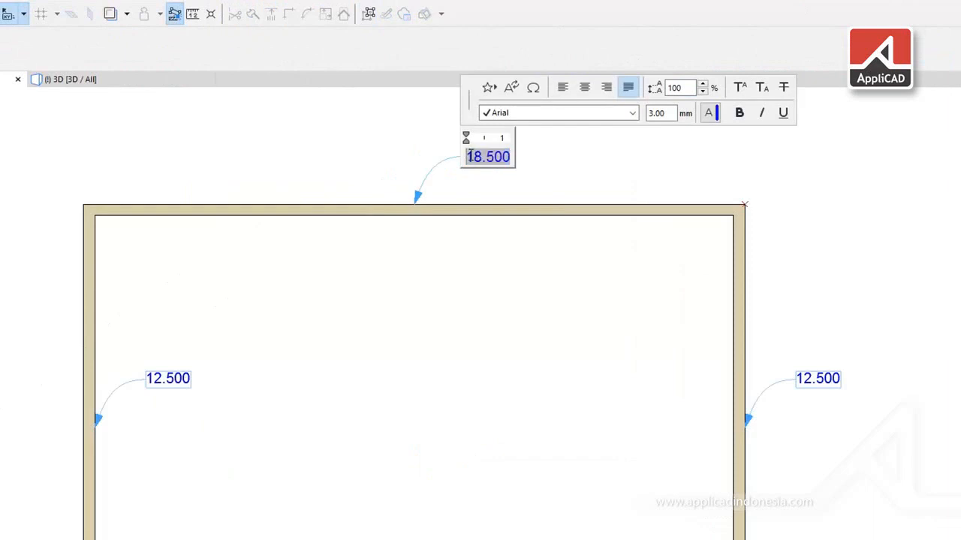
pyautogui.write('L')
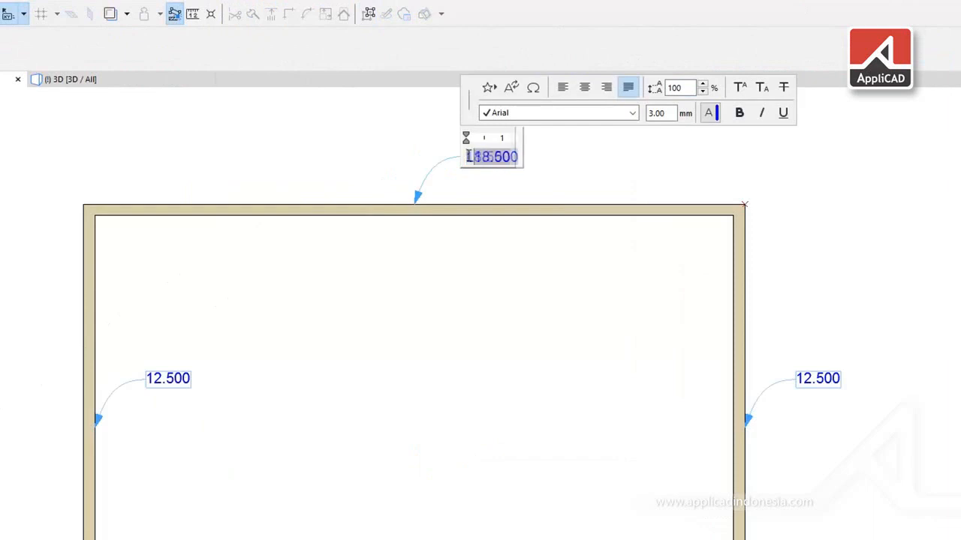
pyautogui.write(':')
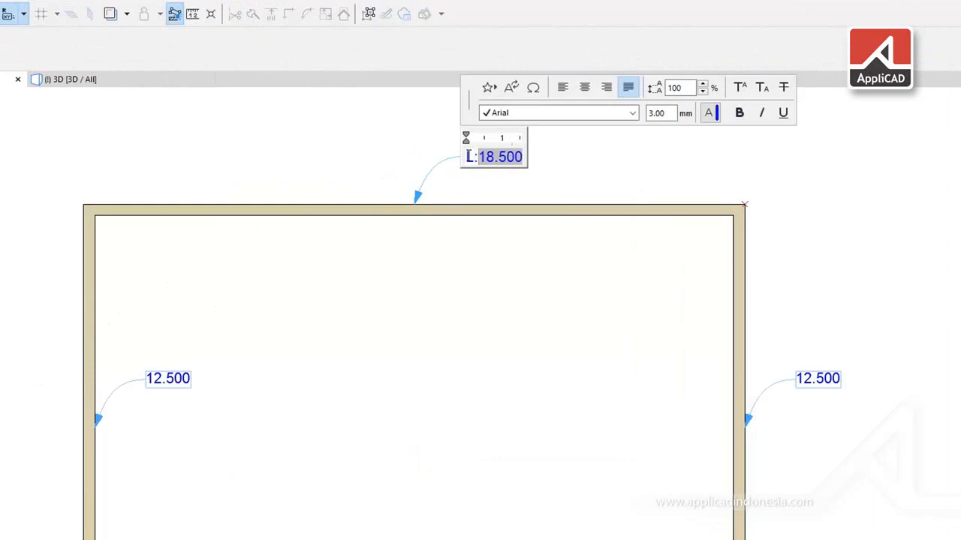
pyautogui.press('Tab')
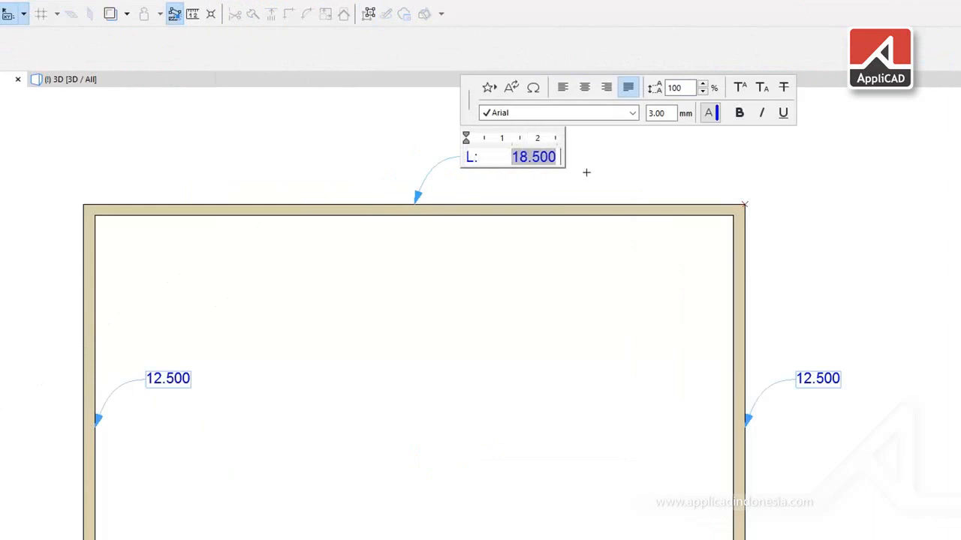
pyautogui.write('m')
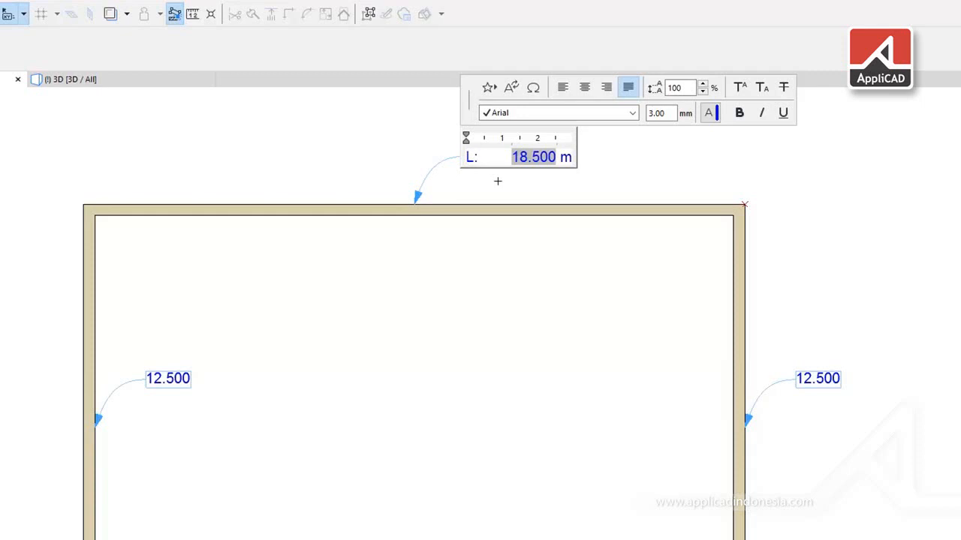
# Add two lines above the length in the upper wall's label and insert the General Element ID autotext on the first
pyautogui.press('Return')
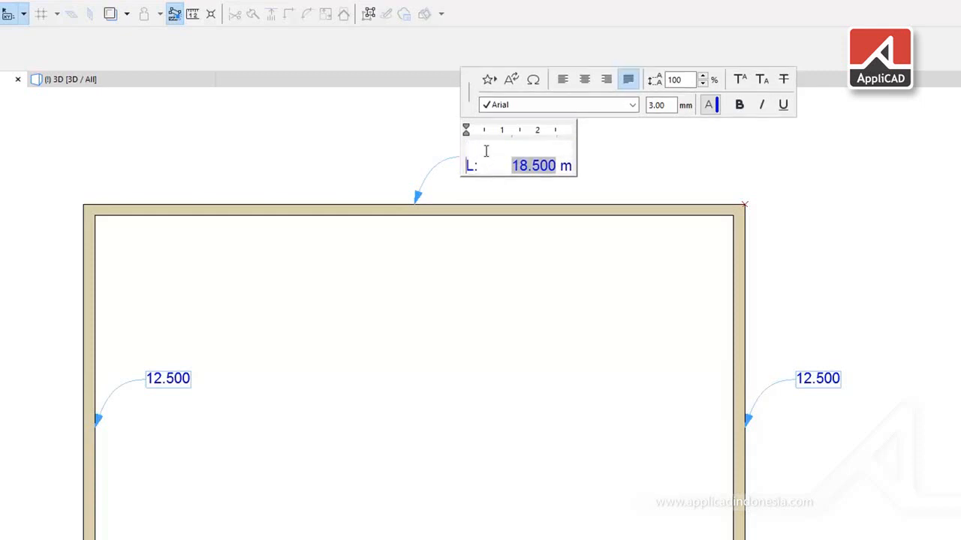
pyautogui.press('Return')
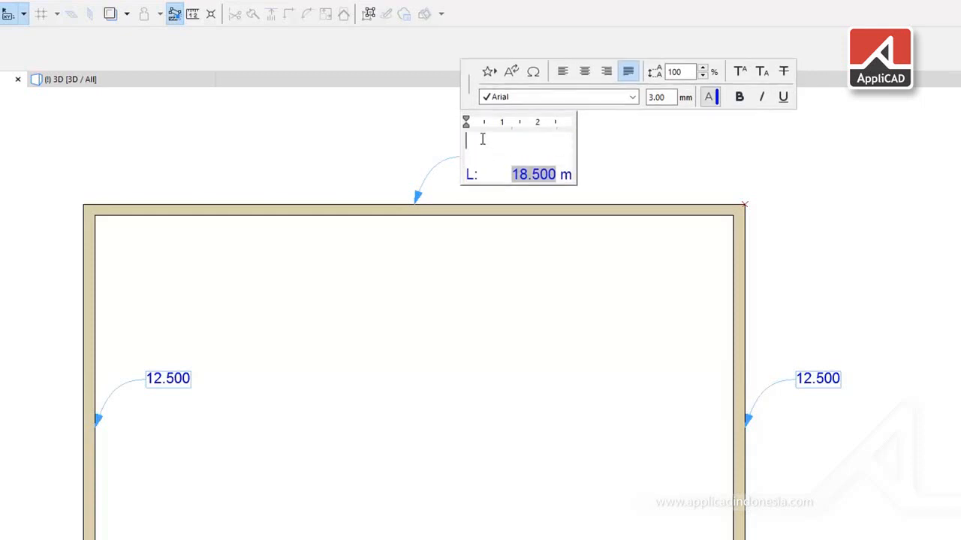
pyautogui.click(512, 73)
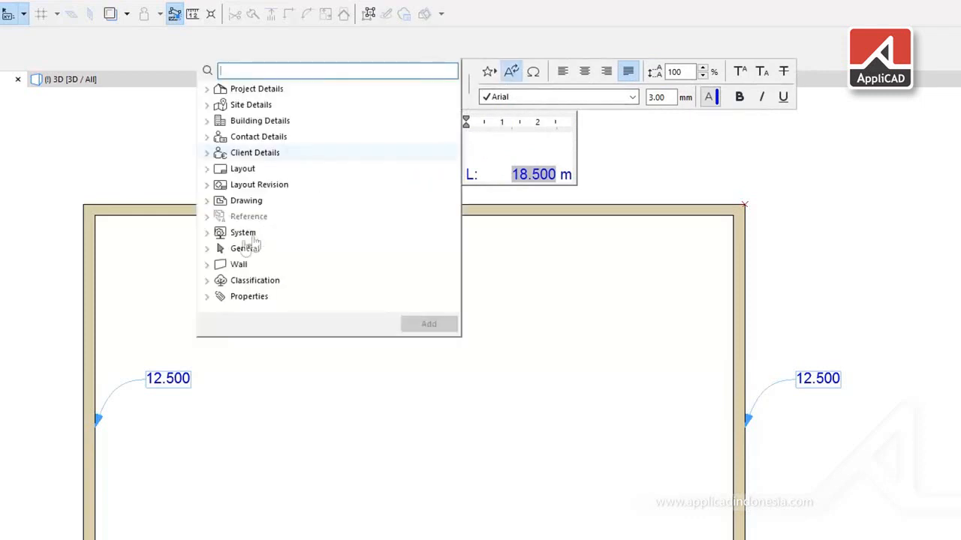
pyautogui.click(208, 250)
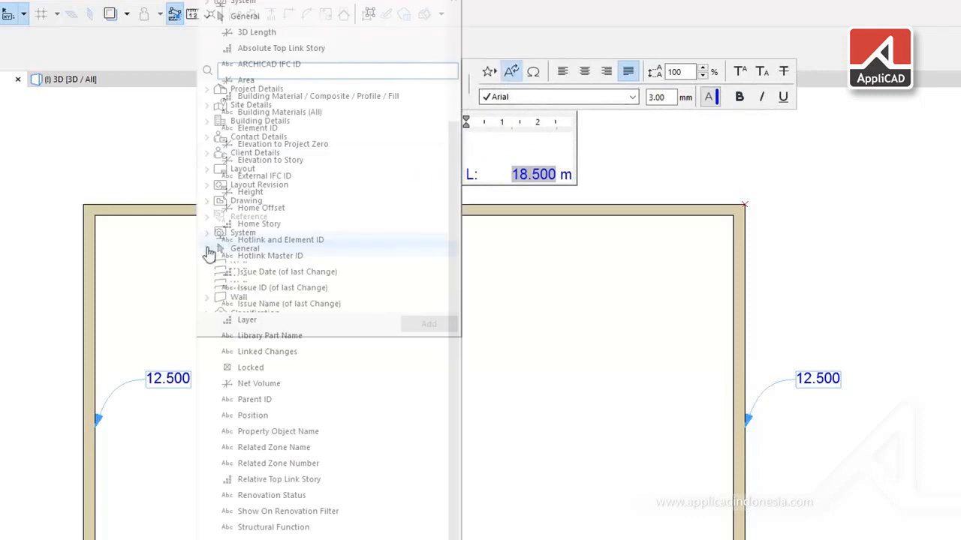
pyautogui.doubleClick(274, 129)
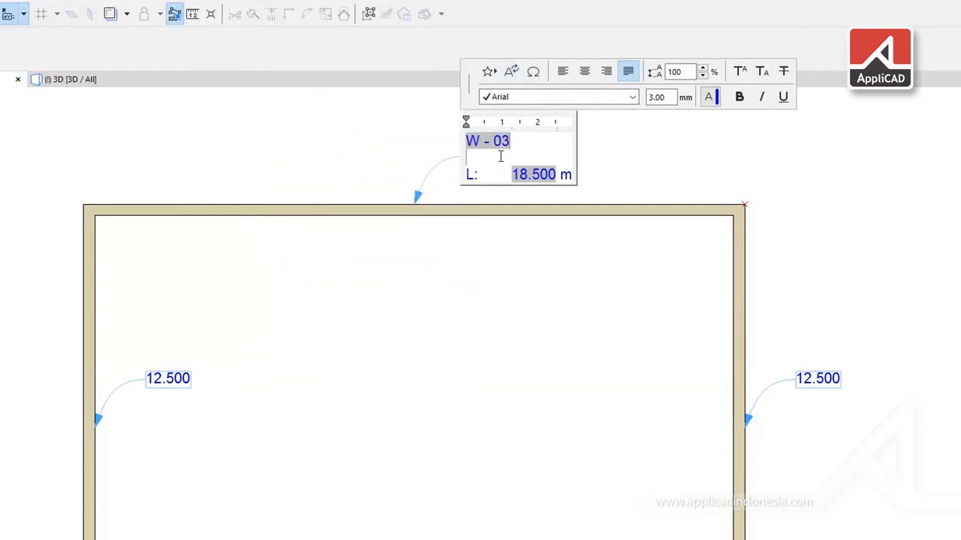
# Insert the Fire Resistance Rating property from General Ratings on the label's empty second line
pyautogui.click(511, 72)
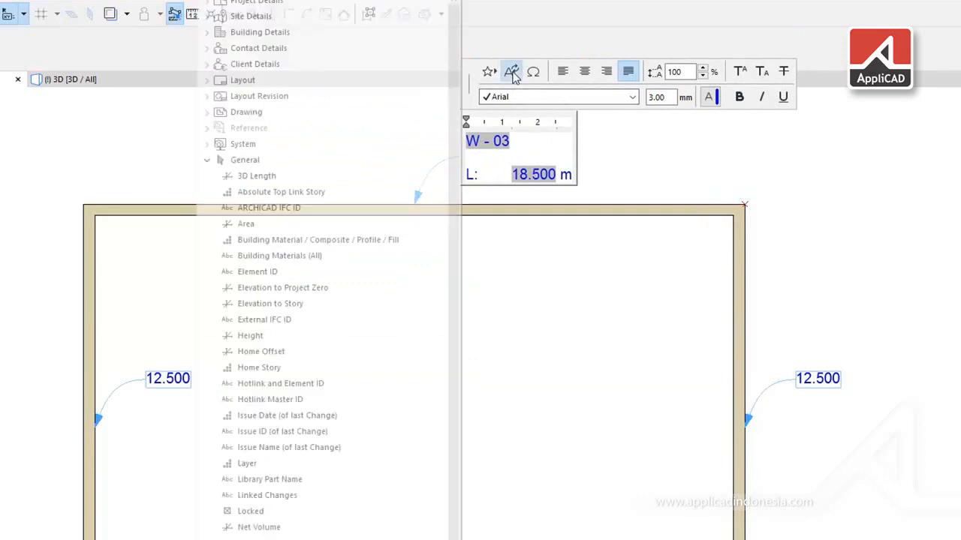
pyautogui.click(208, 160)
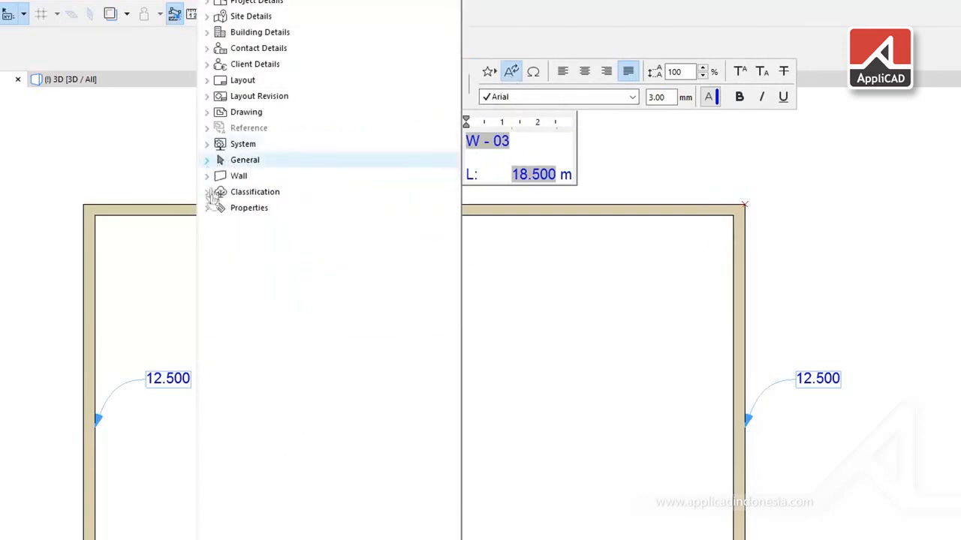
pyautogui.click(208, 208)
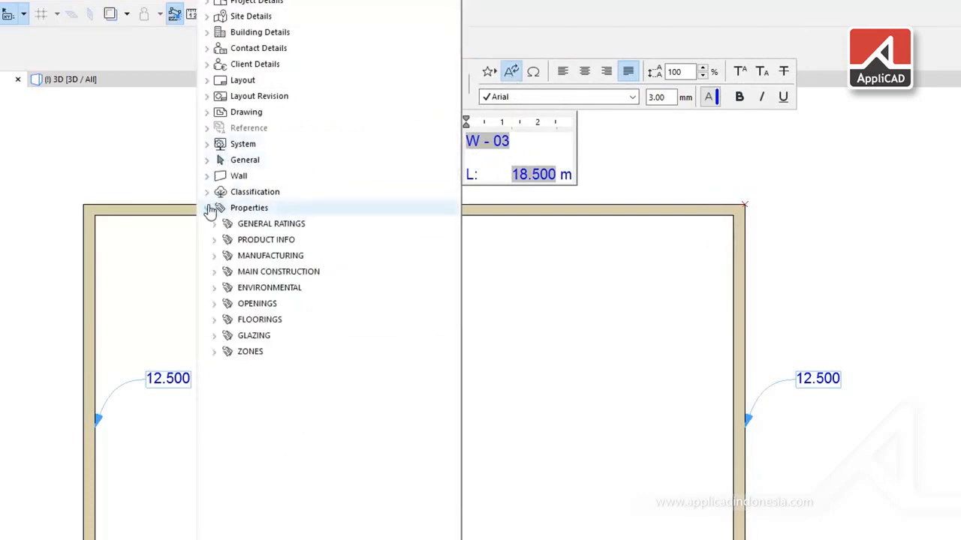
pyautogui.click(213, 224)
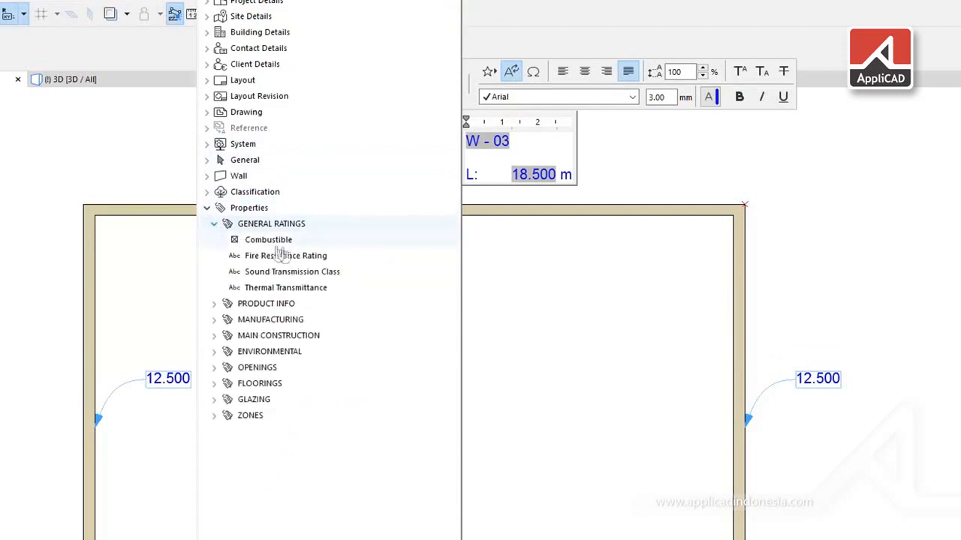
pyautogui.click(334, 256)
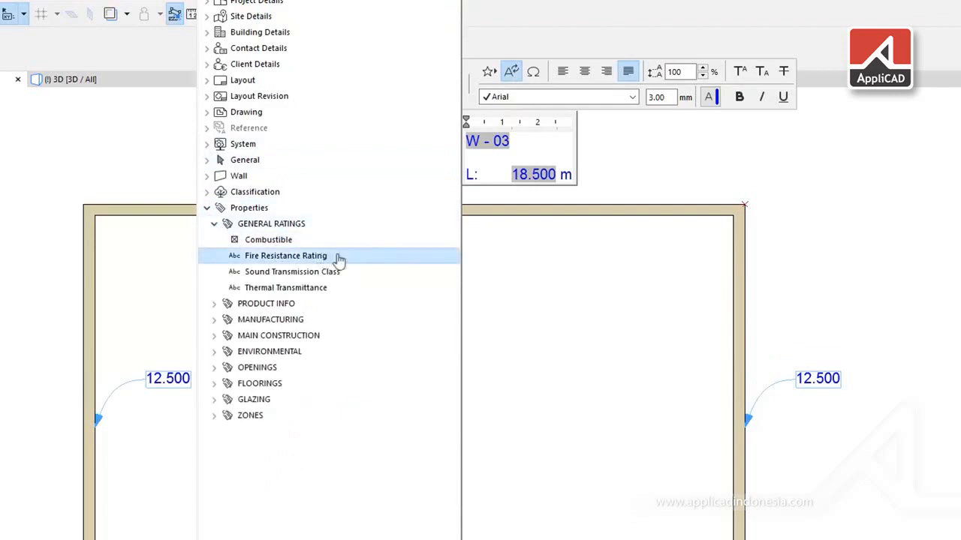
pyautogui.doubleClick(347, 256)
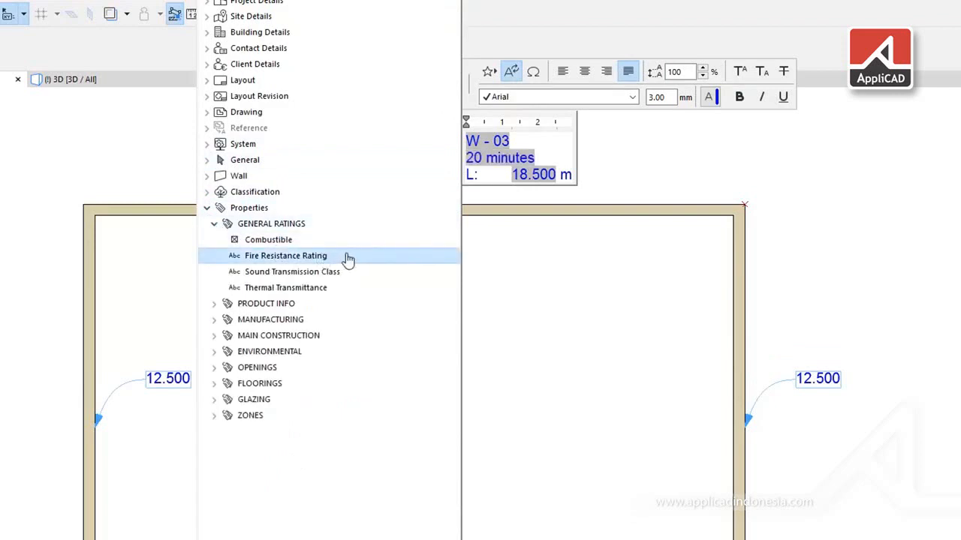
pyautogui.click(549, 158)
# Add a line below the length in the label and insert the General Net Volume autotext there
pyautogui.click(572, 174)
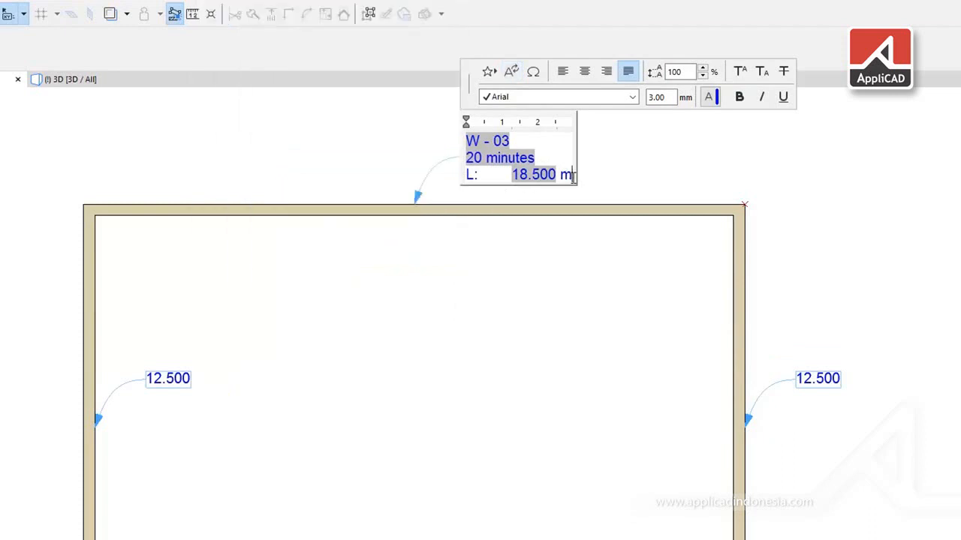
pyautogui.press('Return')
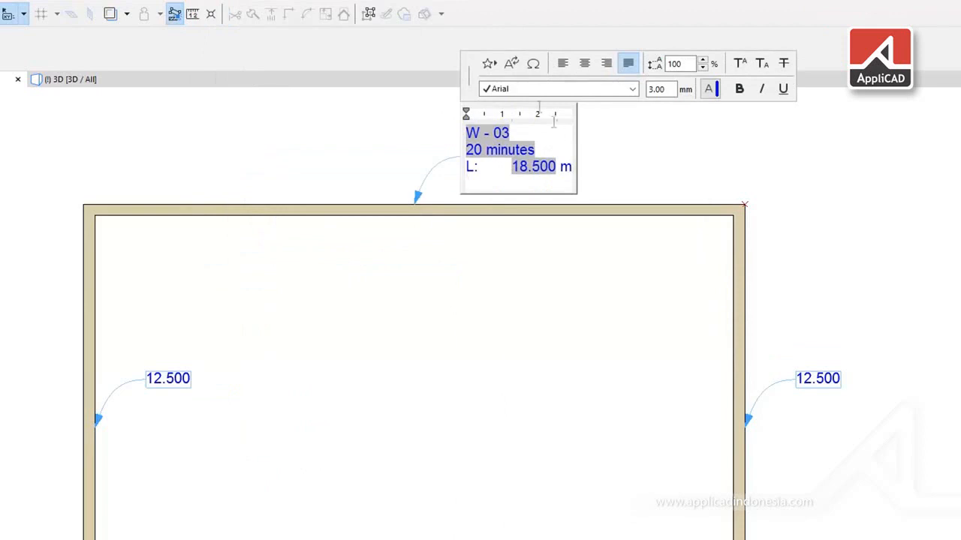
pyautogui.click(511, 65)
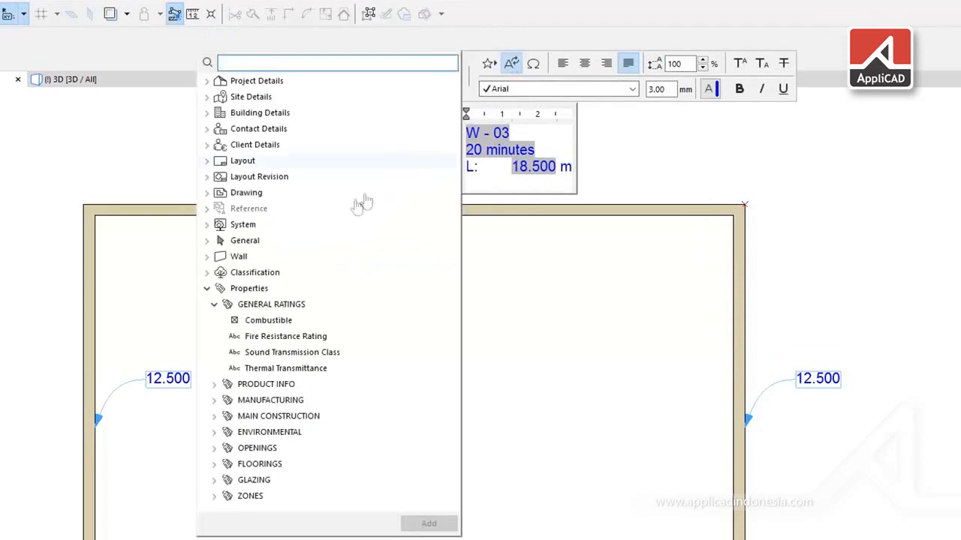
pyautogui.click(207, 240)
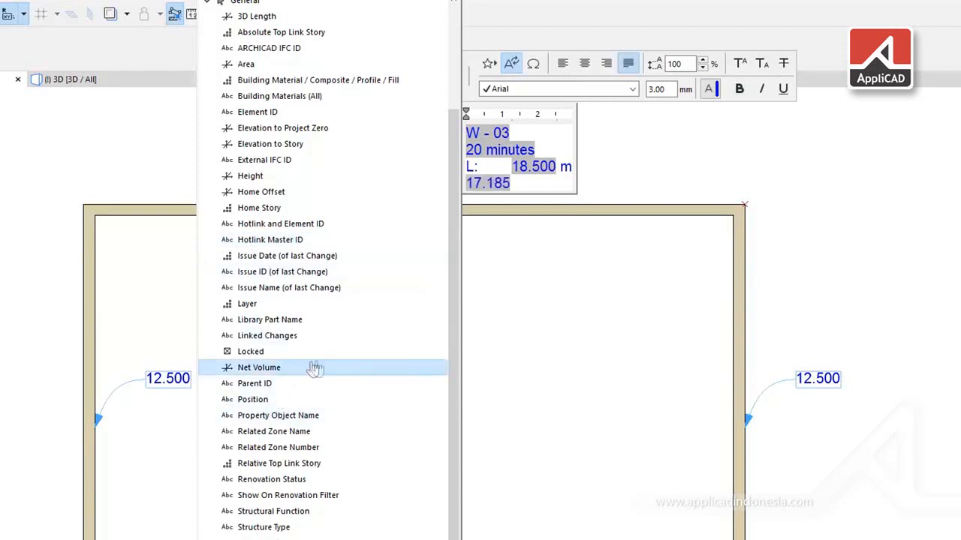
pyautogui.click(528, 182)
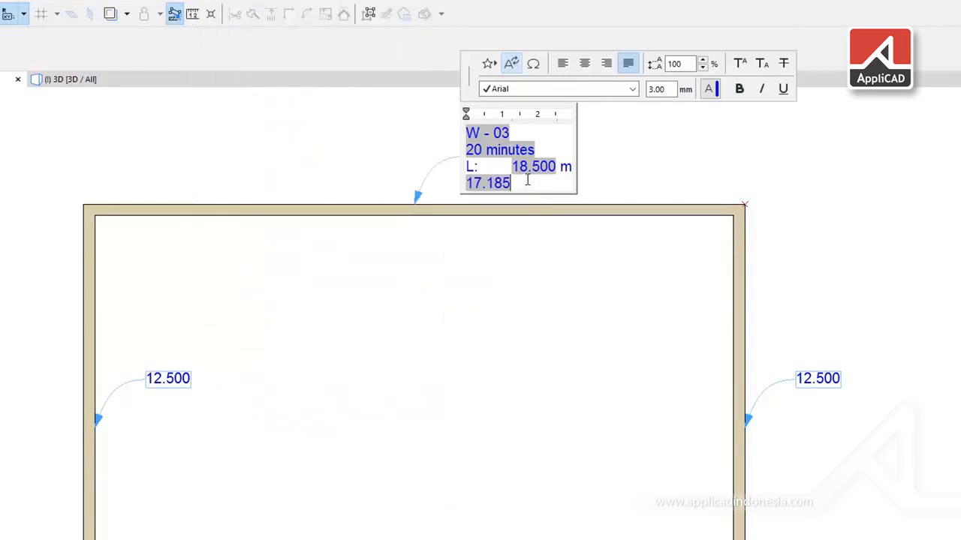
# Prefix the label's element ID with a tabbed "ID:" and its fire resistance rating with a tabbed "FR:"
pyautogui.press('Home')
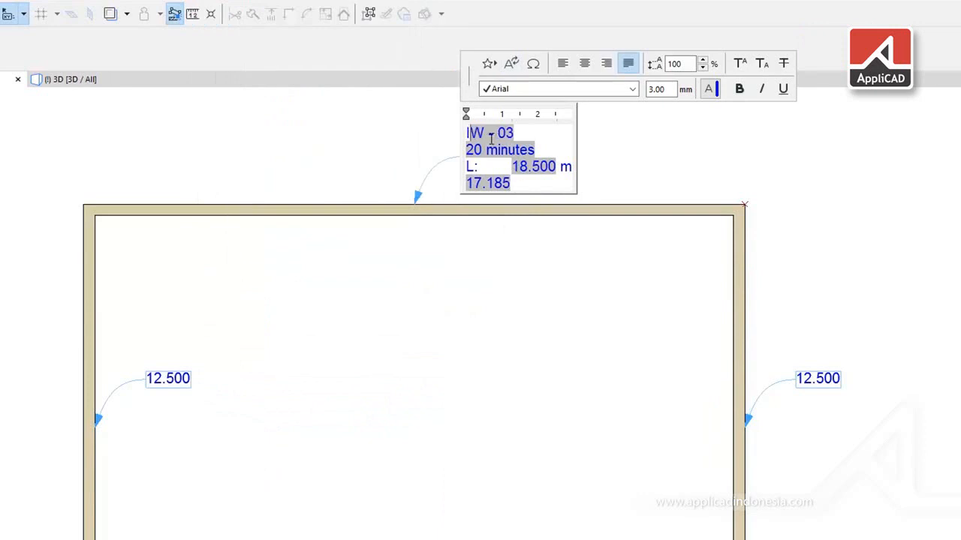
pyautogui.write('ID:')
pyautogui.press('Tab')
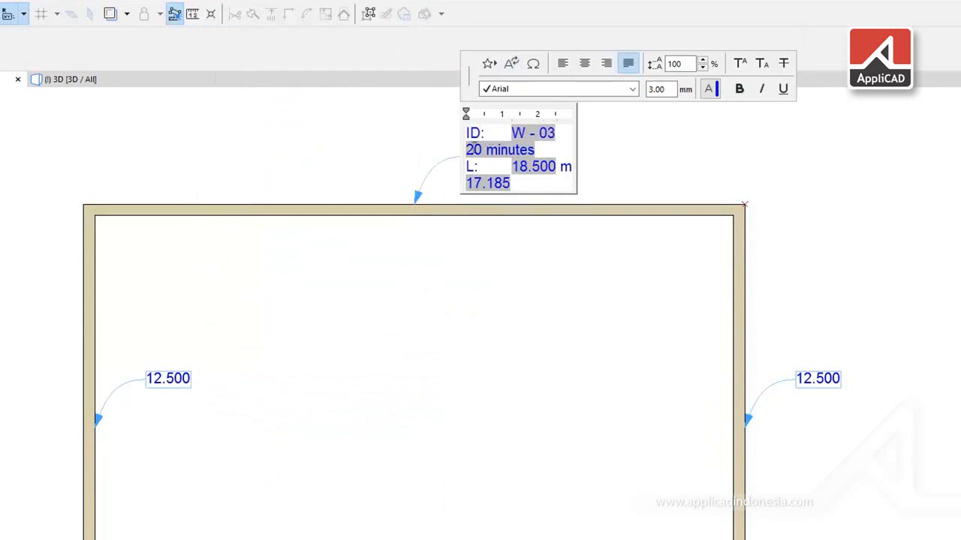
pyautogui.press('Down')
pyautogui.press('Home')
pyautogui.write('FR')
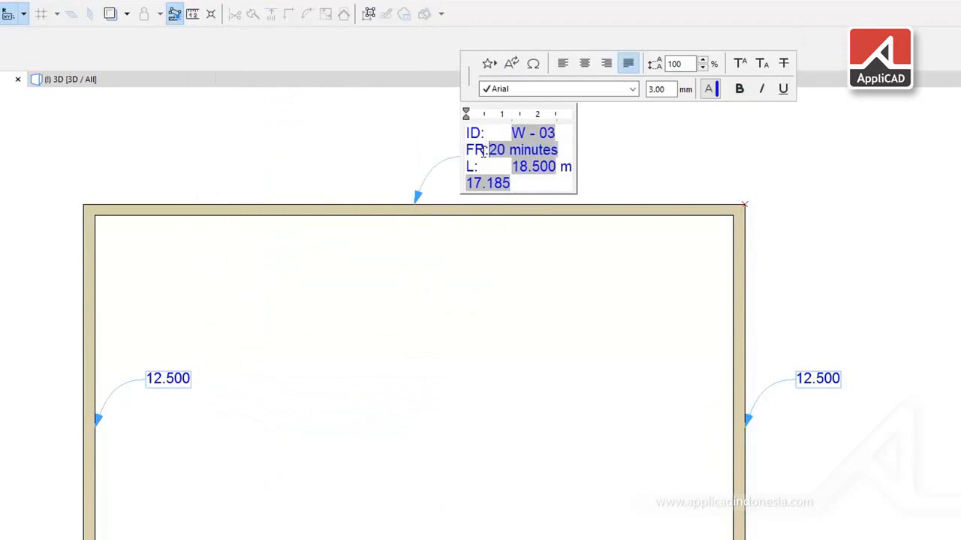
pyautogui.write(':')
pyautogui.press('Tab')
# Give the label's volume a tabbed "V:" prefix and an "m3" suffix with the 3 in superscript, and finish the text edit
pyautogui.press('Down')
pyautogui.press('Down')
pyautogui.press('Home')
pyautogui.write('V:')
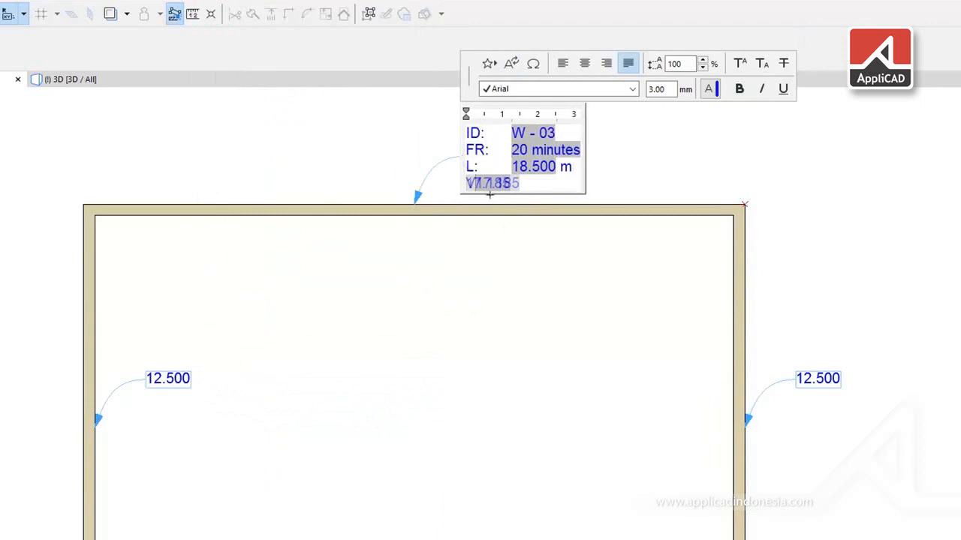
pyautogui.press('Tab')
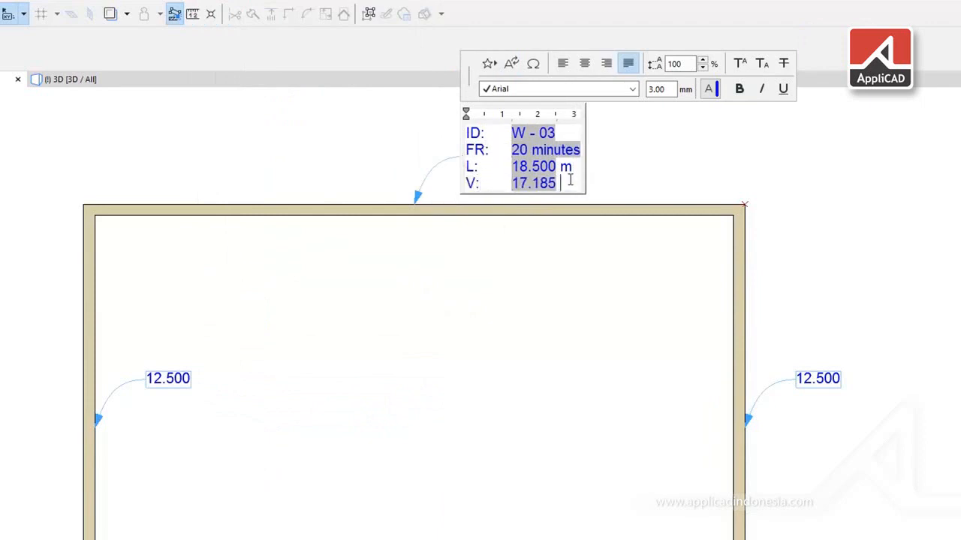
pyautogui.press('End')
pyautogui.write('m3')
pyautogui.keyDown('shift'); pyautogui.click(580, 182); pyautogui.keyUp('shift')
pyautogui.click(739, 63)
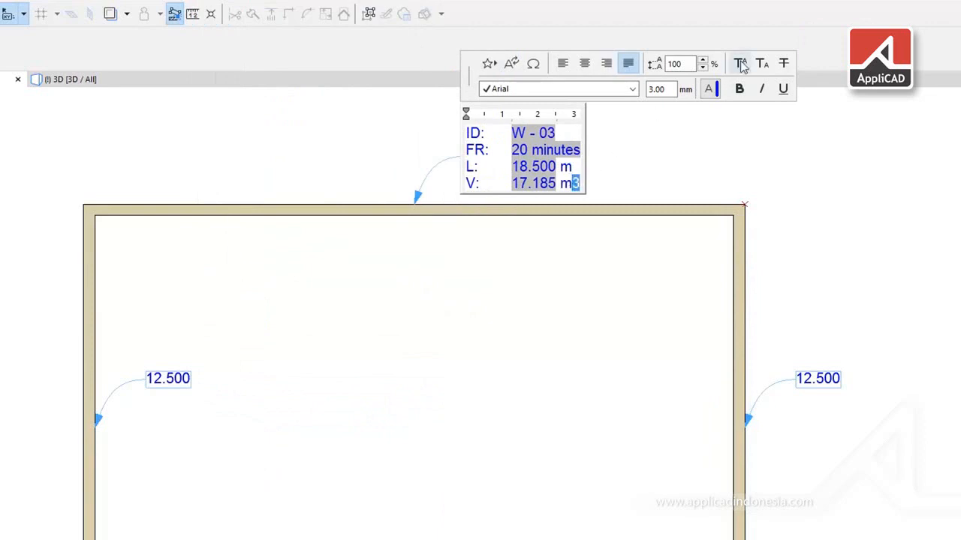
pyautogui.click(673, 170)
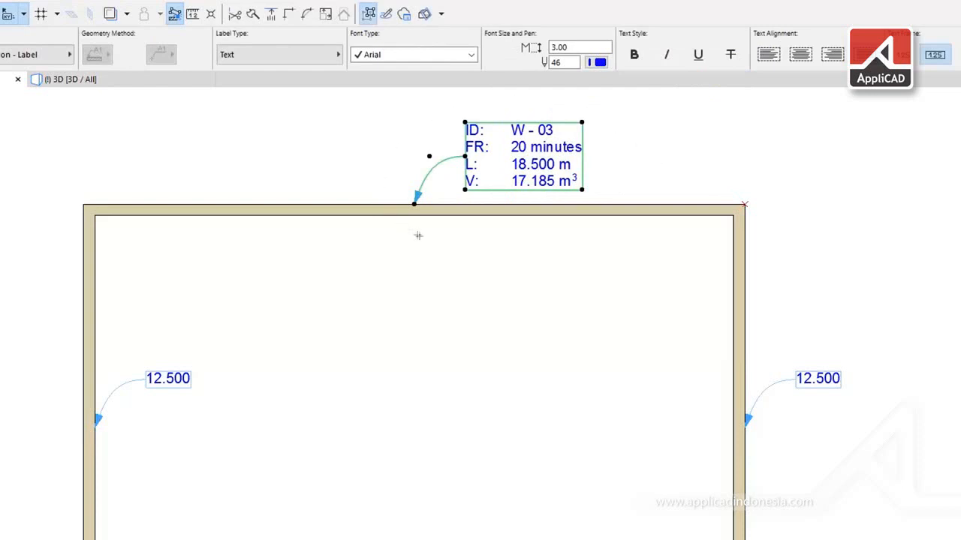
# Examine the upper wall label's selection settings, enlarging the type list to view its autotext preview and the available label types
pyautogui.click(534, 248)
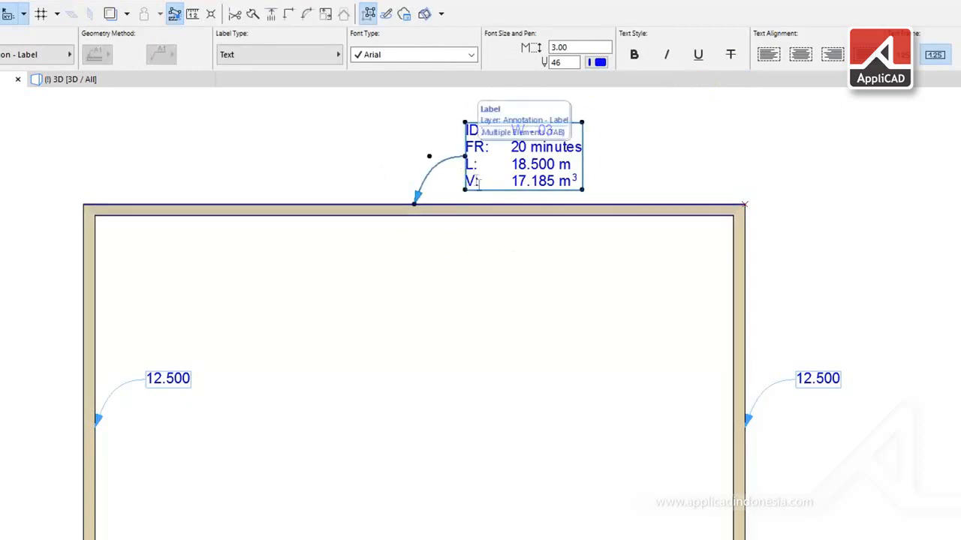
pyautogui.click(466, 159)
pyautogui.hotkey('ctrl', 't')
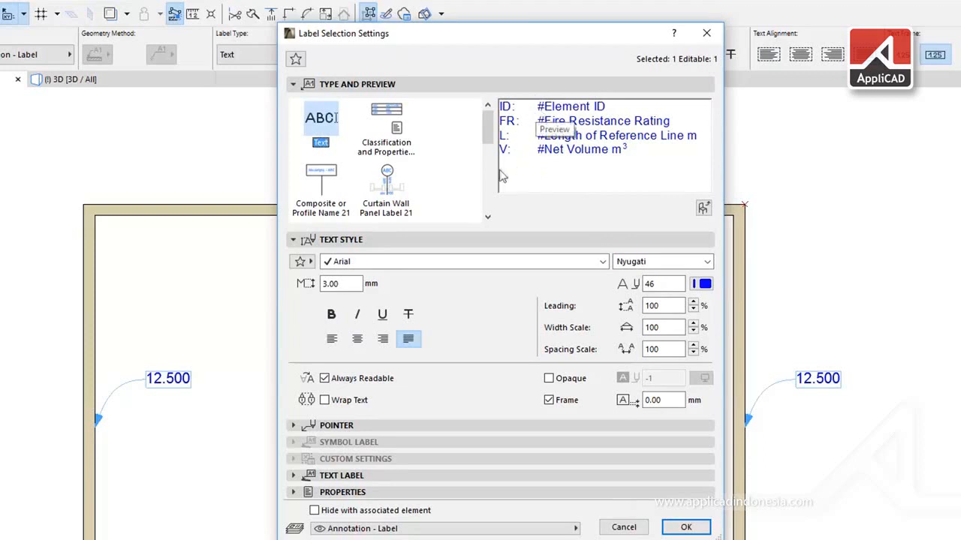
pyautogui.moveTo(495, 169)
pyautogui.mouseDown()
pyautogui.moveTo(626, 165)
pyautogui.moveTo(479, 160)
pyautogui.moveTo(512, 159)
pyautogui.mouseUp()
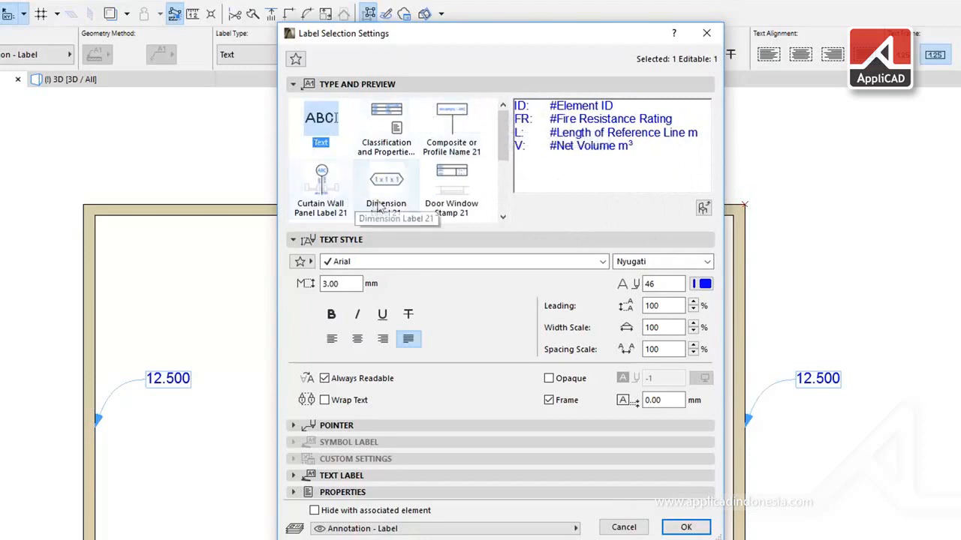
pyautogui.moveTo(505, 136)
pyautogui.mouseDown()
pyautogui.moveTo(508, 201)
pyautogui.moveTo(508, 129)
pyautogui.mouseUp()
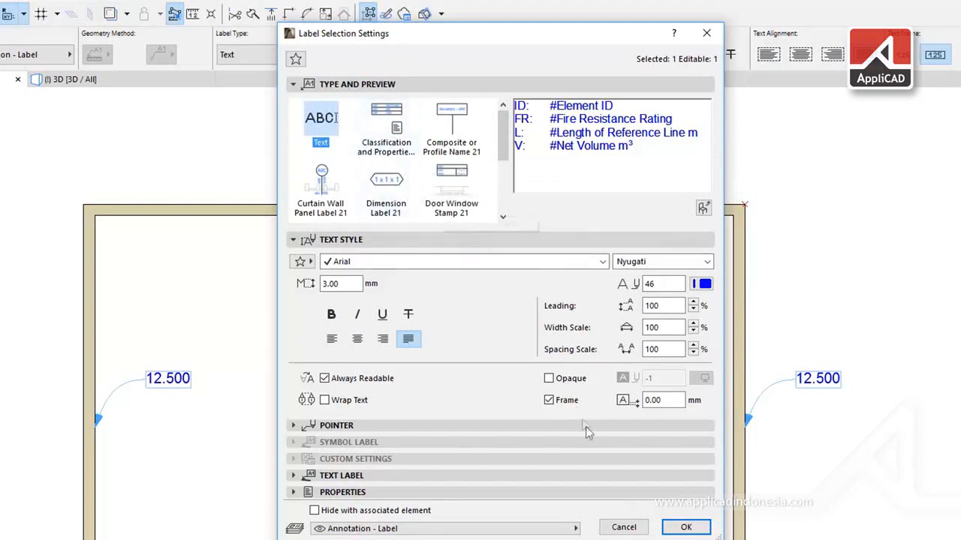
pyautogui.click(686, 527)
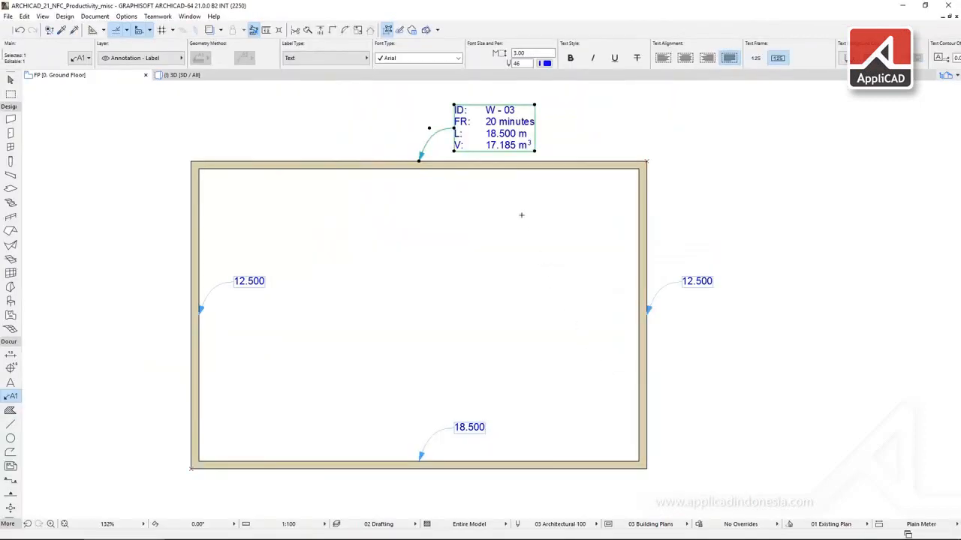
pyautogui.press('Escape')
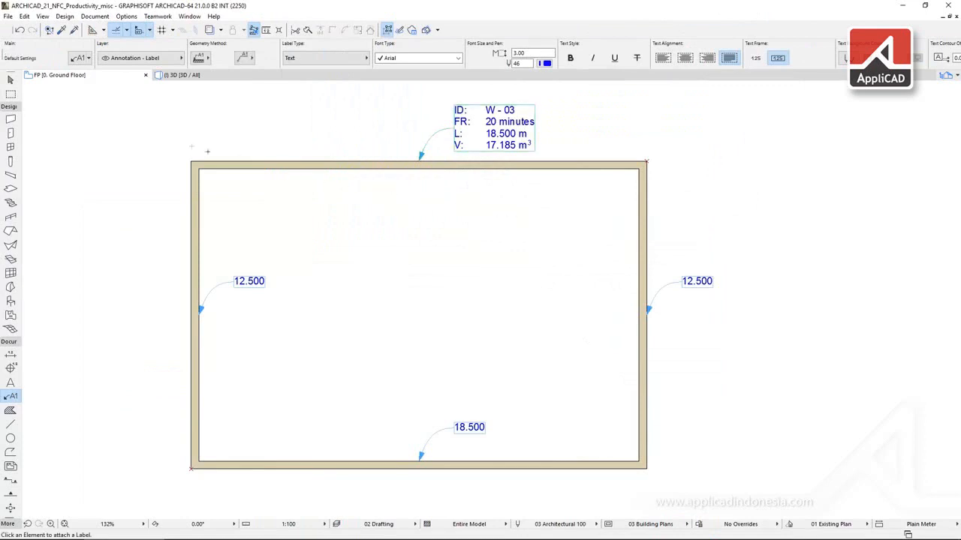
# Pick up the upper wall label's parameters and transfer them to the labels on the left, right and lower walls
pyautogui.click(62, 33)
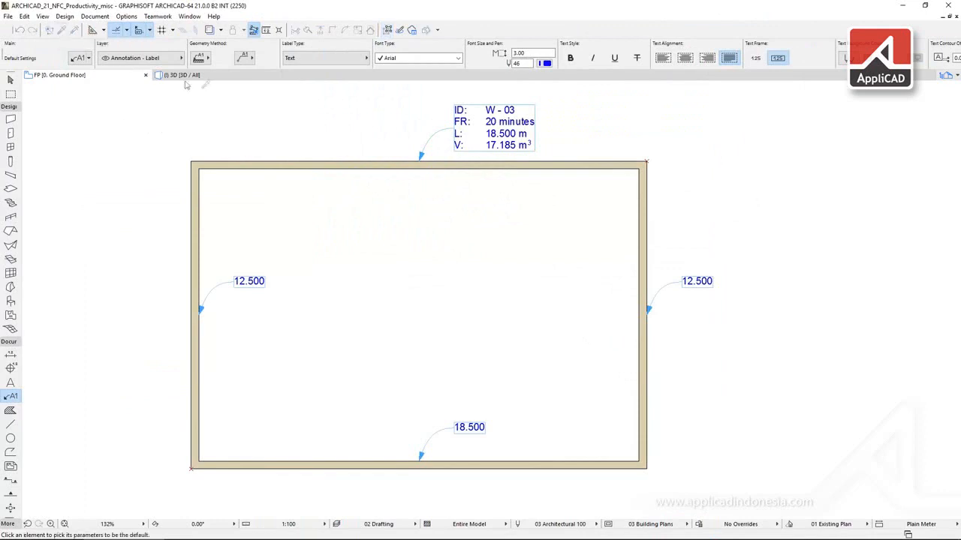
pyautogui.click(459, 119)
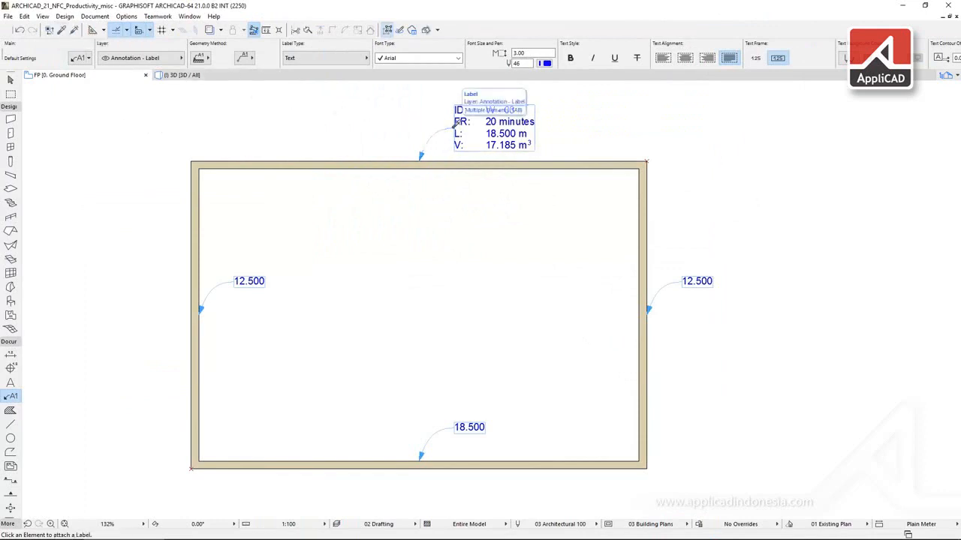
pyautogui.click(76, 33)
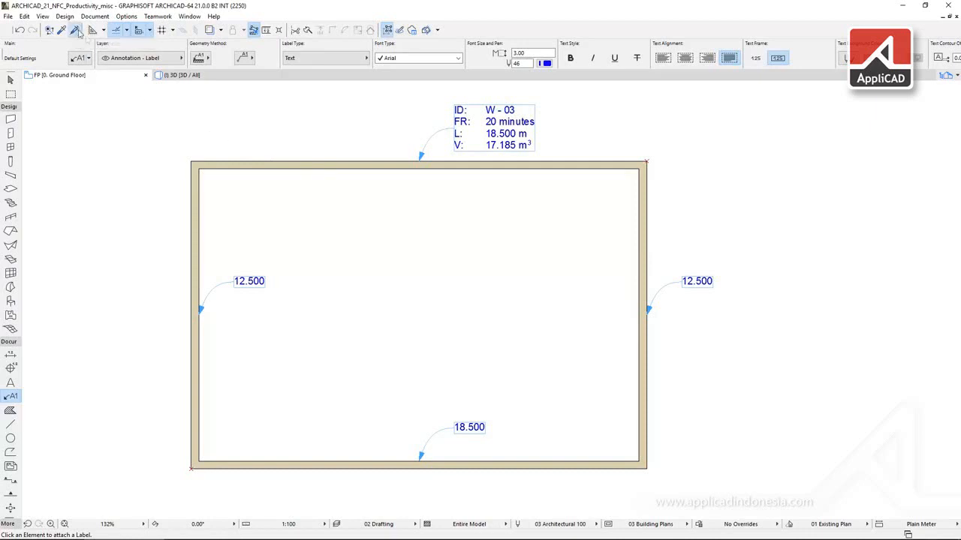
pyautogui.click(238, 275)
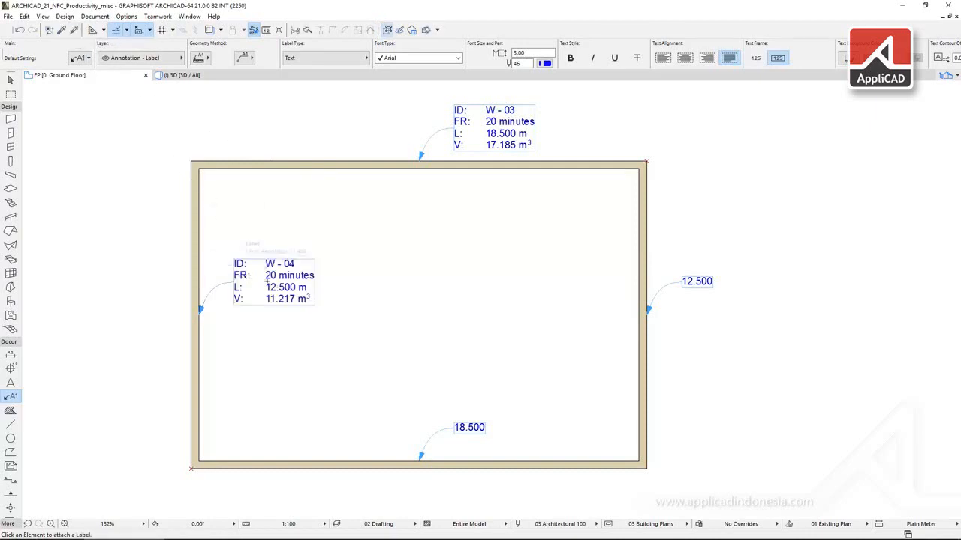
pyautogui.click(688, 275)
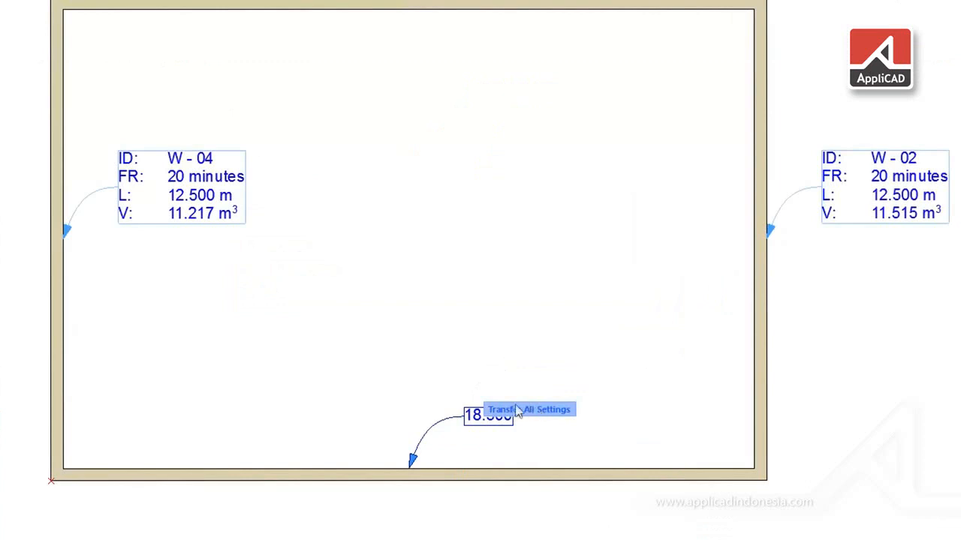
pyautogui.keyDown('ctrl'); pyautogui.keyDown('alt'); pyautogui.click(470, 412); pyautogui.keyUp('alt'); pyautogui.keyUp('ctrl')
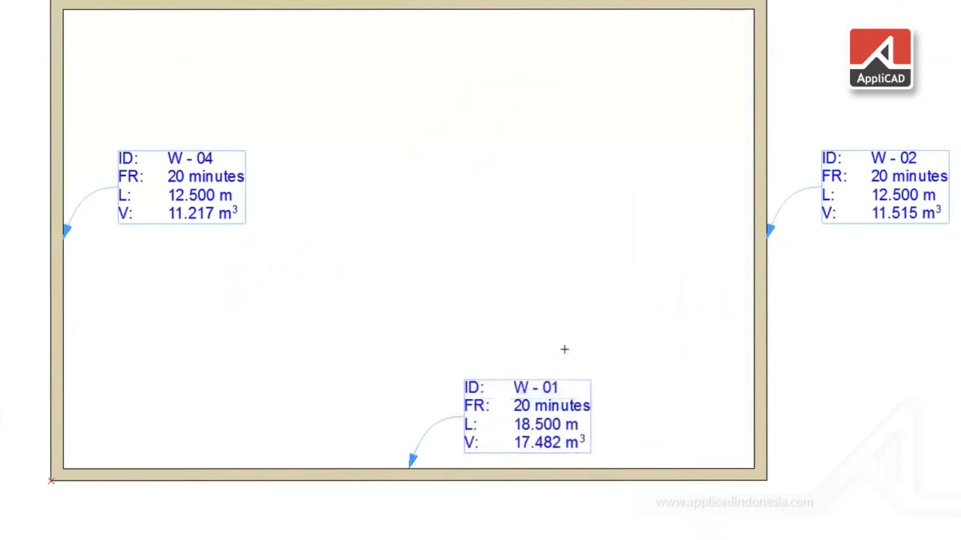
# Select the right and upper walls and stretch their shared corner horizontally outward, making the upper wall about 21.57 m long
pyautogui.click(762, 44)
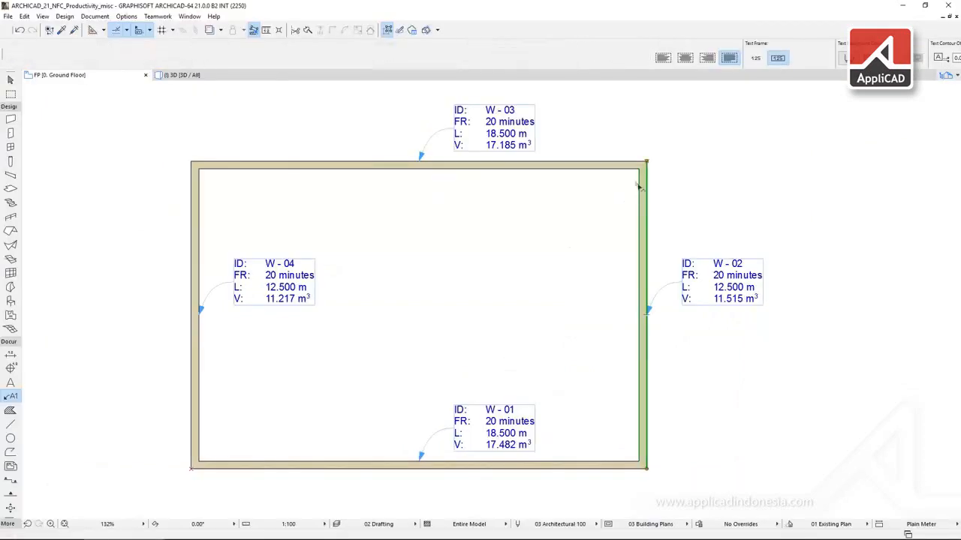
pyautogui.keyDown('shift'); pyautogui.click(627, 167); pyautogui.keyUp('shift')
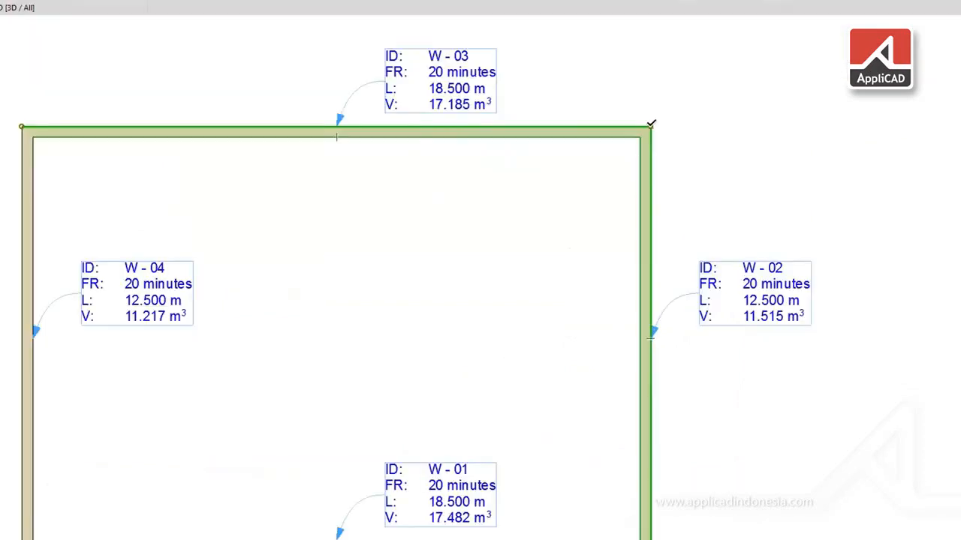
pyautogui.click(647, 161)
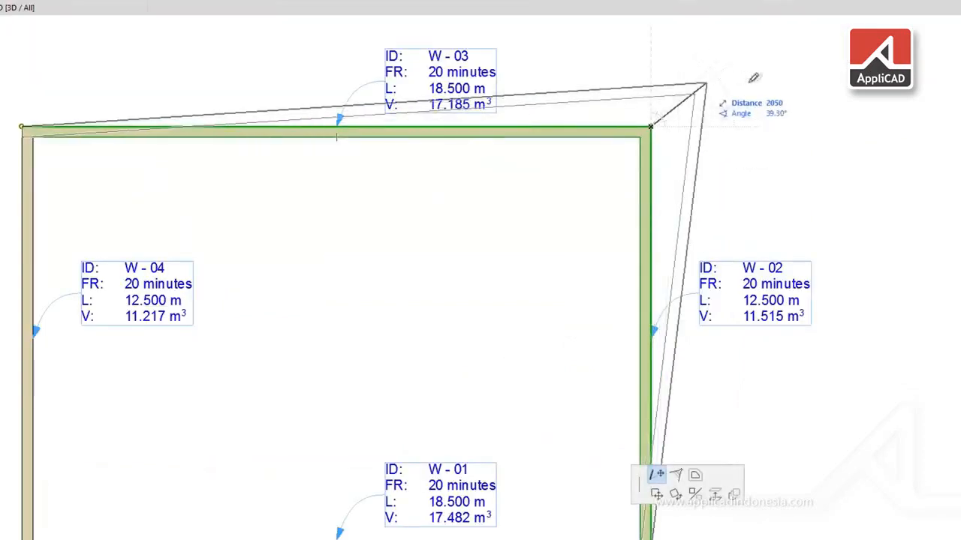
pyautogui.click(757, 126)
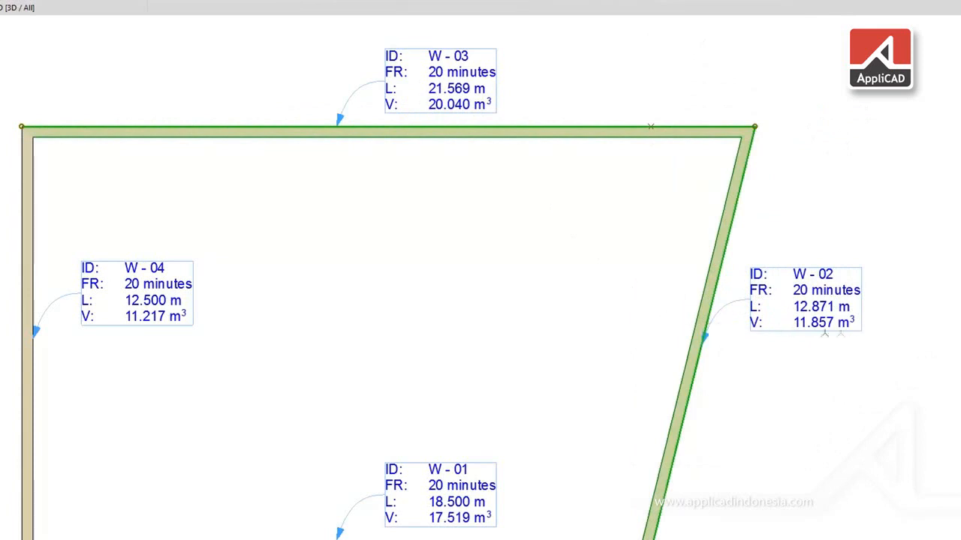
pyautogui.press('Escape')
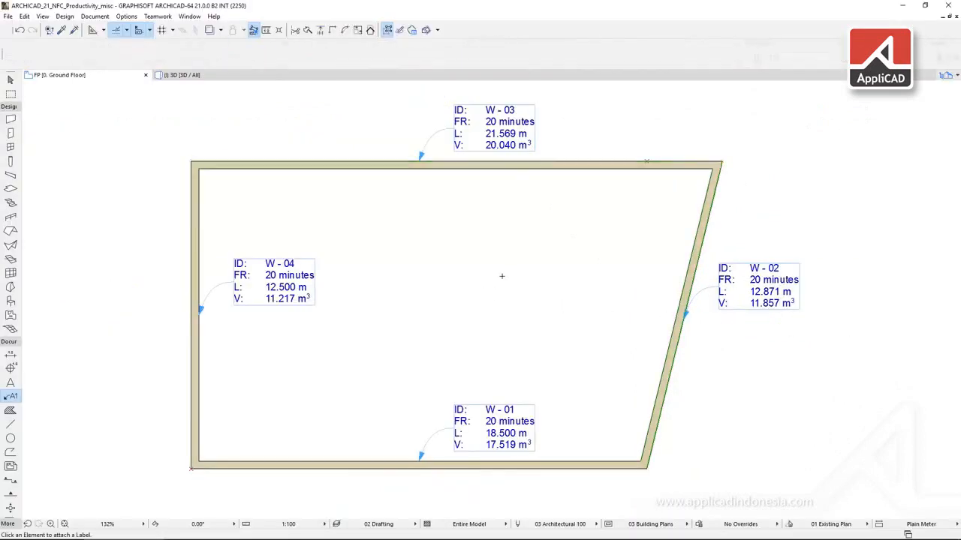
# Place four 1500 x 1500 Window with Sidelight 21 windows in the upper wall, two on each side of its label pointer
pyautogui.click(10, 146)
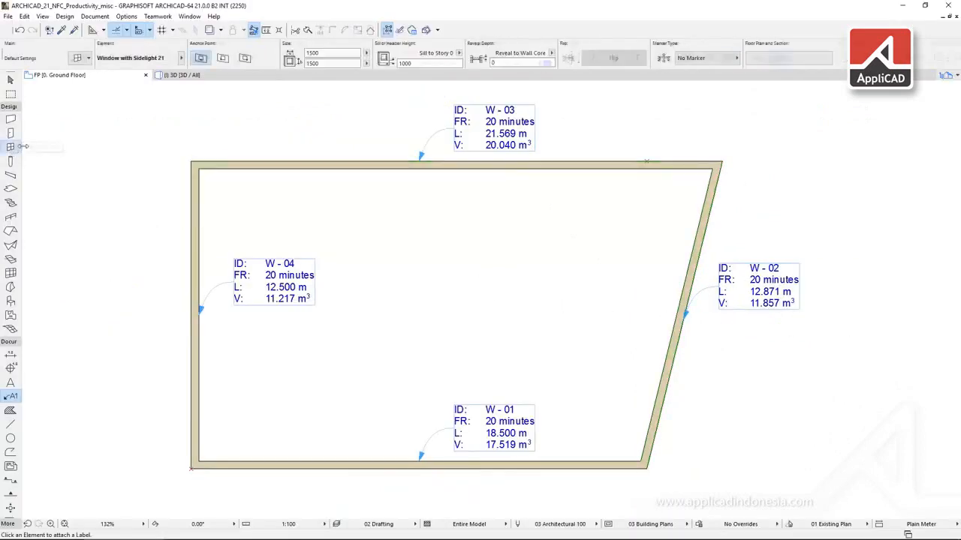
pyautogui.click(275, 166)
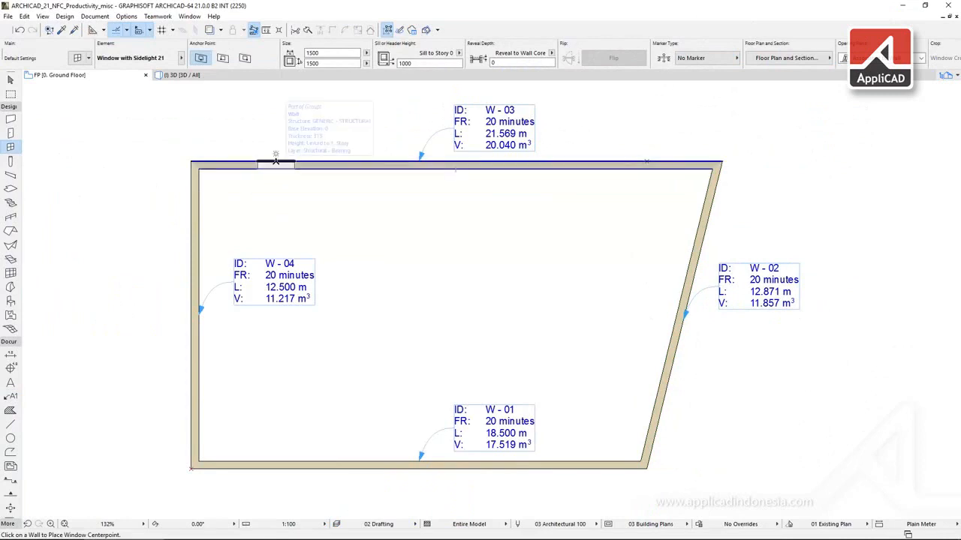
pyautogui.click(300, 142)
pyautogui.click(356, 165)
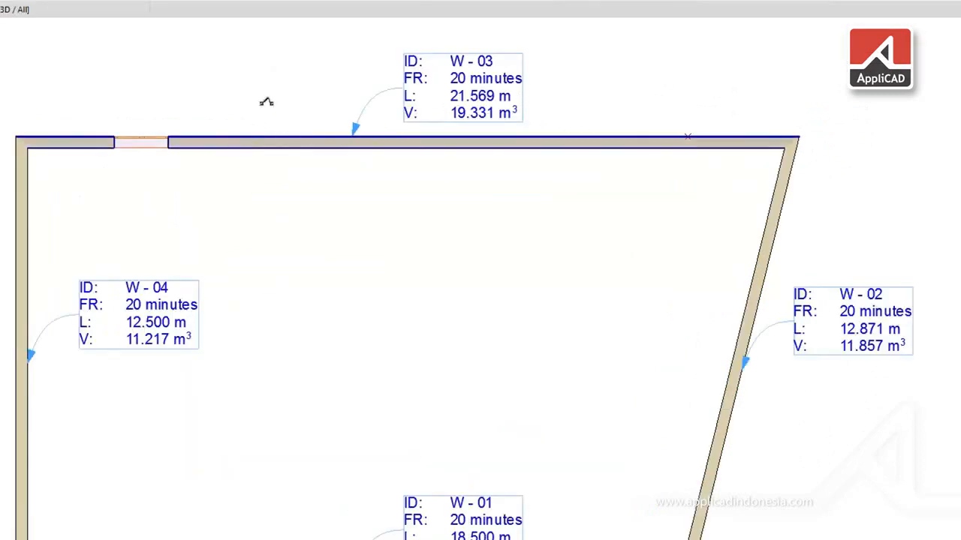
pyautogui.click(364, 138)
pyautogui.click(531, 135)
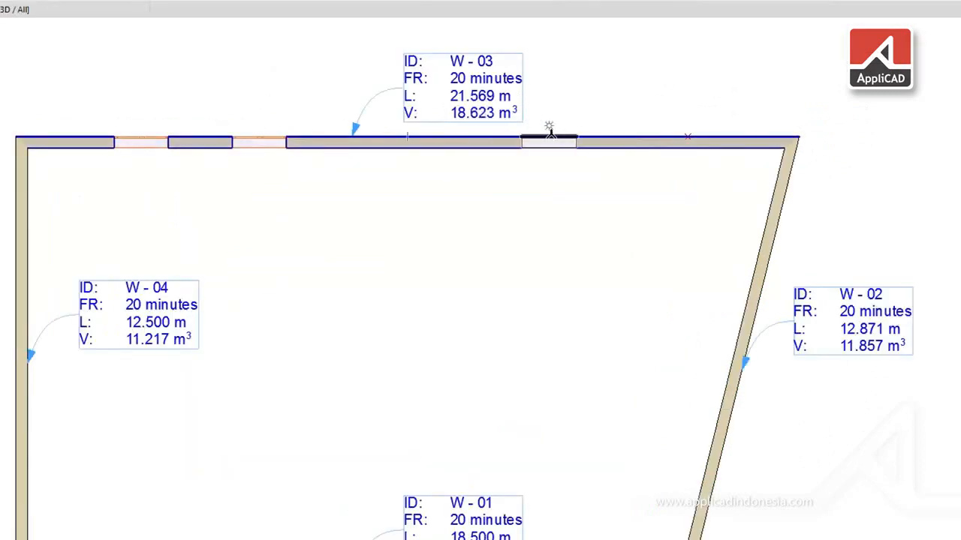
pyautogui.click(553, 126)
pyautogui.click(632, 138)
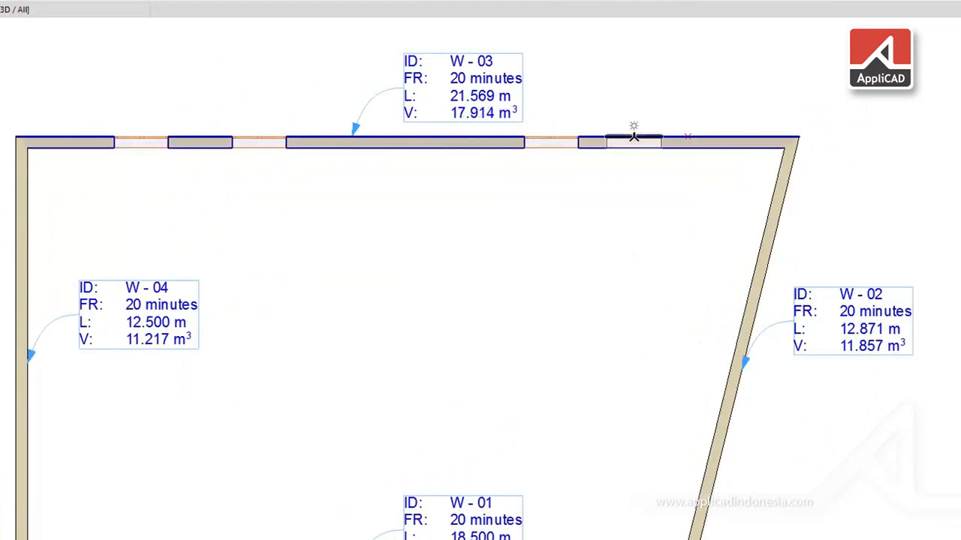
pyautogui.click(639, 104)
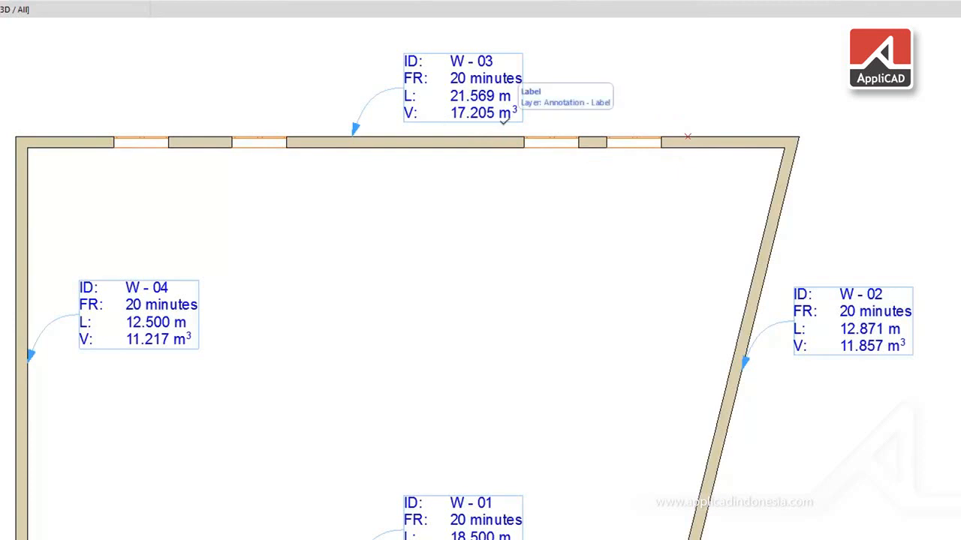
# Change the upper wall's ID to W - 10 and its fire resistance rating to 1 hour
pyautogui.click(409, 150)
pyautogui.hotkey('ctrl', 't')
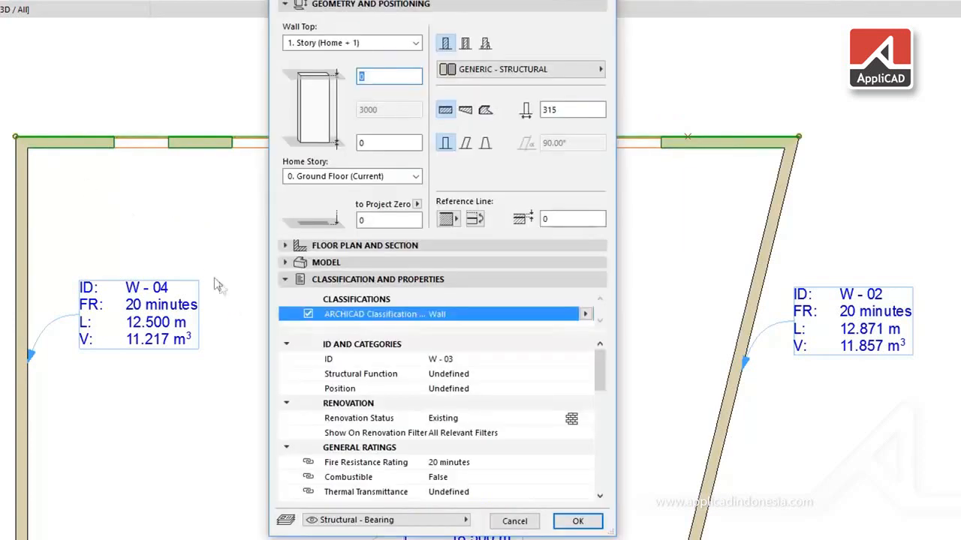
pyautogui.click(446, 359)
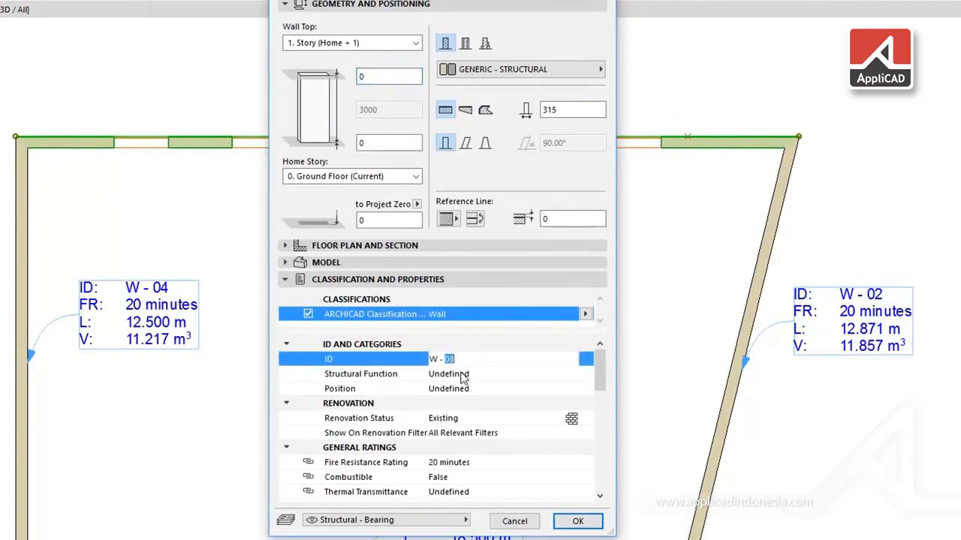
pyautogui.write('1')
pyautogui.click(558, 466)
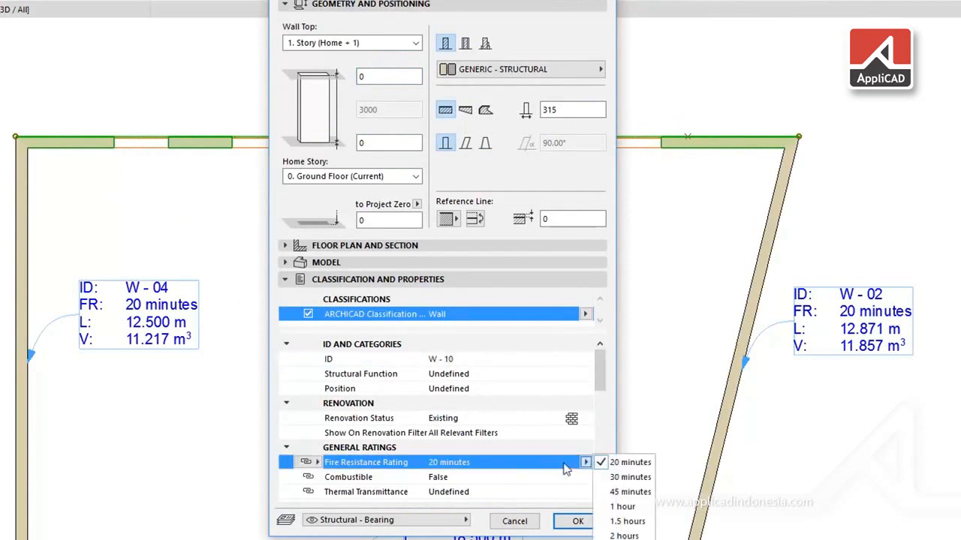
pyautogui.click(633, 510)
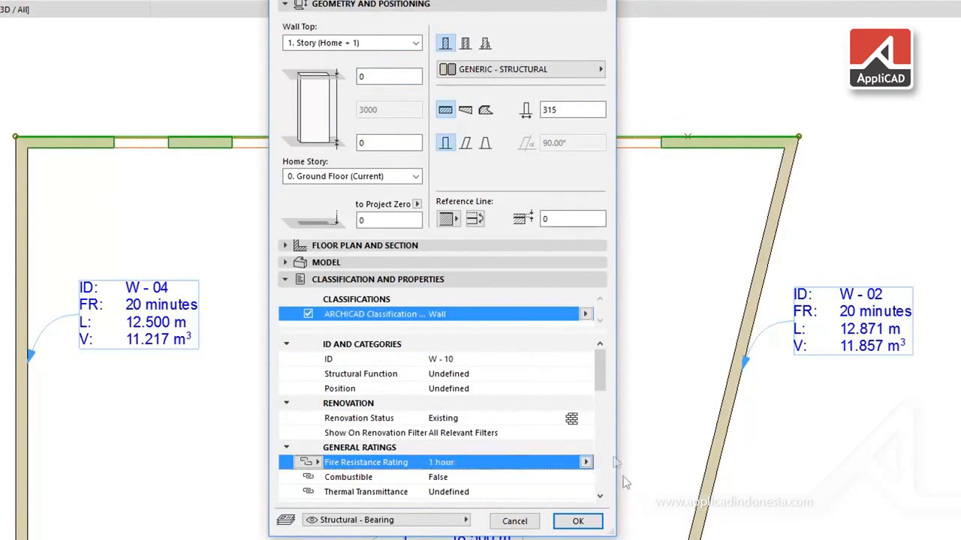
pyautogui.moveTo(474, 10); pyautogui.dragTo(228, 13)
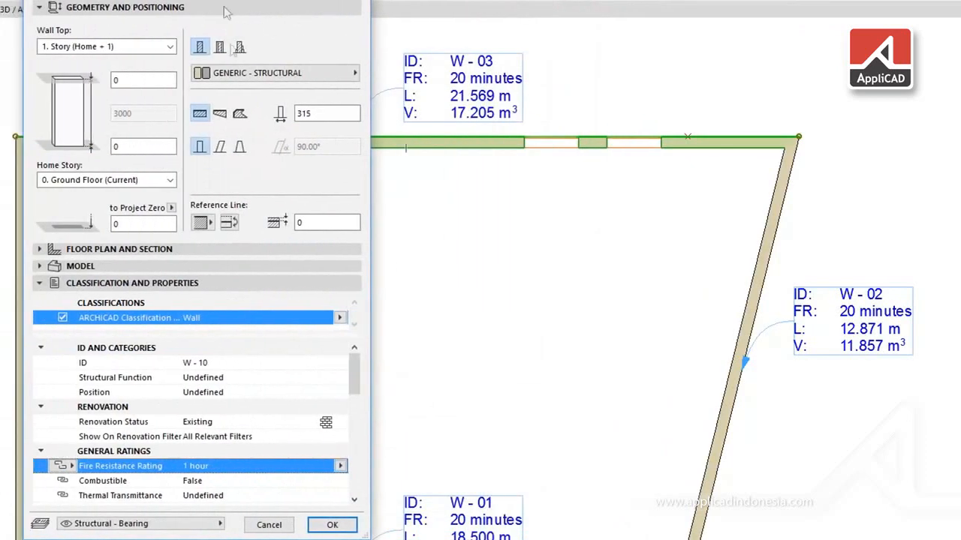
pyautogui.click(331, 524)
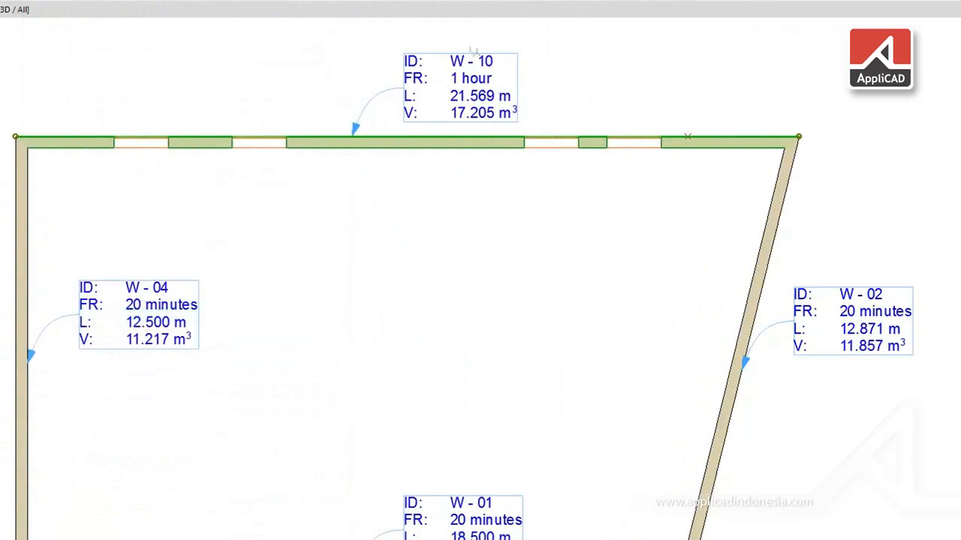
pyautogui.press('Escape')
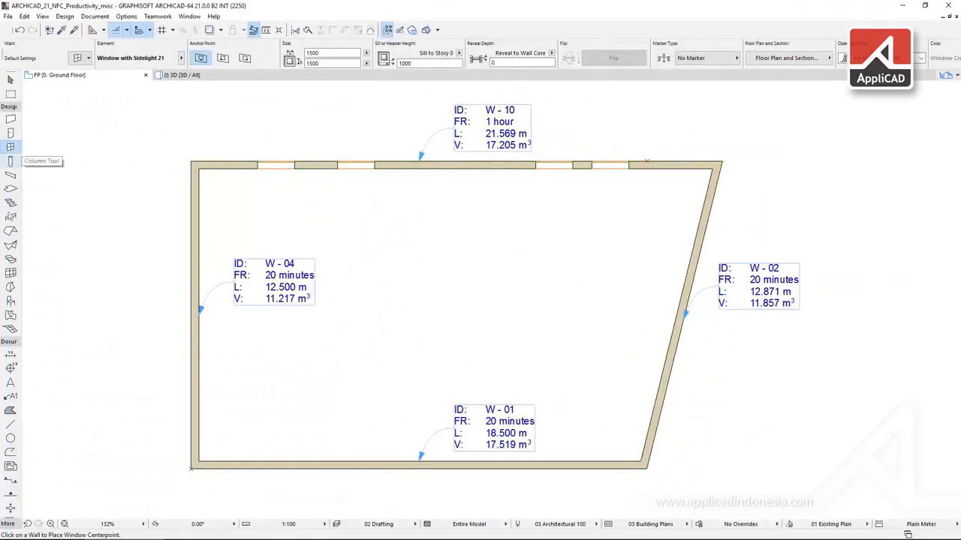
# Clear the default text in the Label tool's default settings and accept the change
pyautogui.click(12, 397)
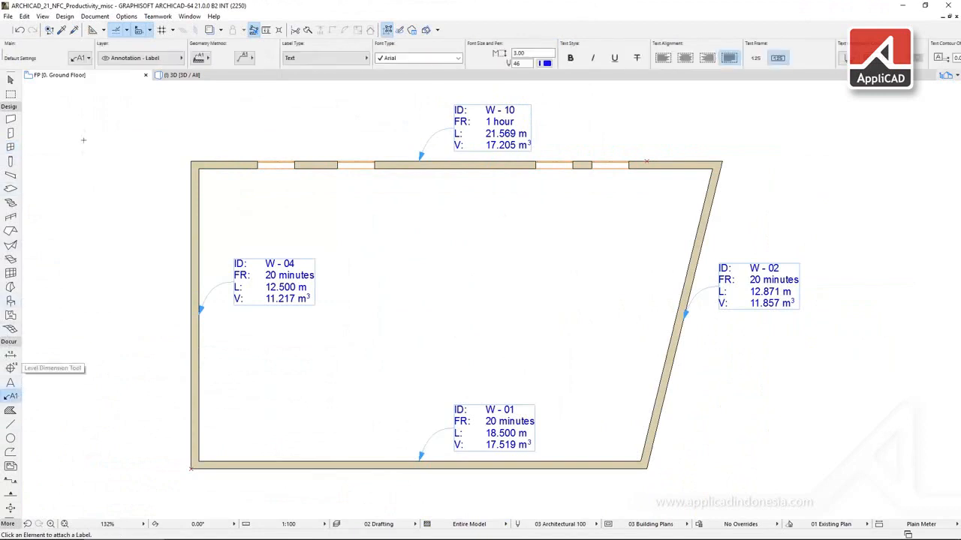
pyautogui.click(80, 58)
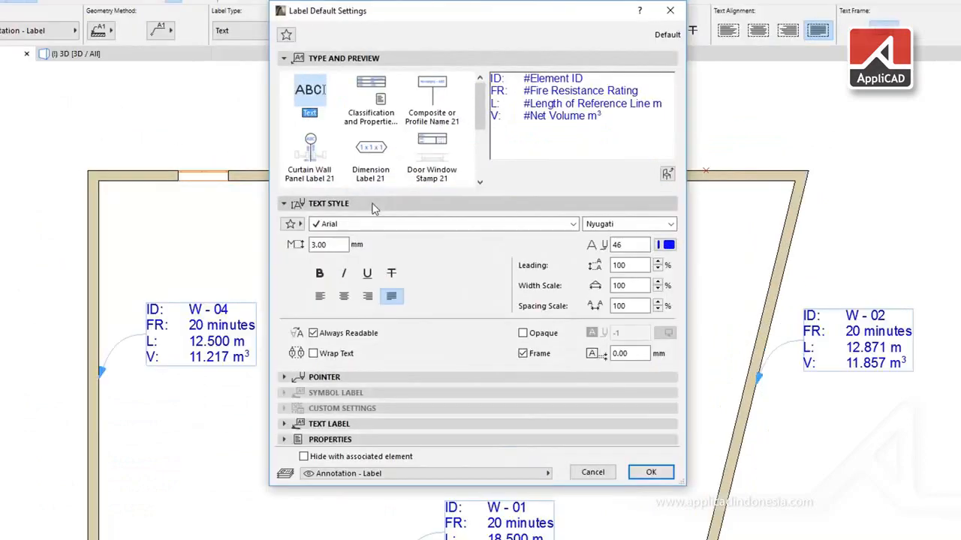
pyautogui.click(396, 187)
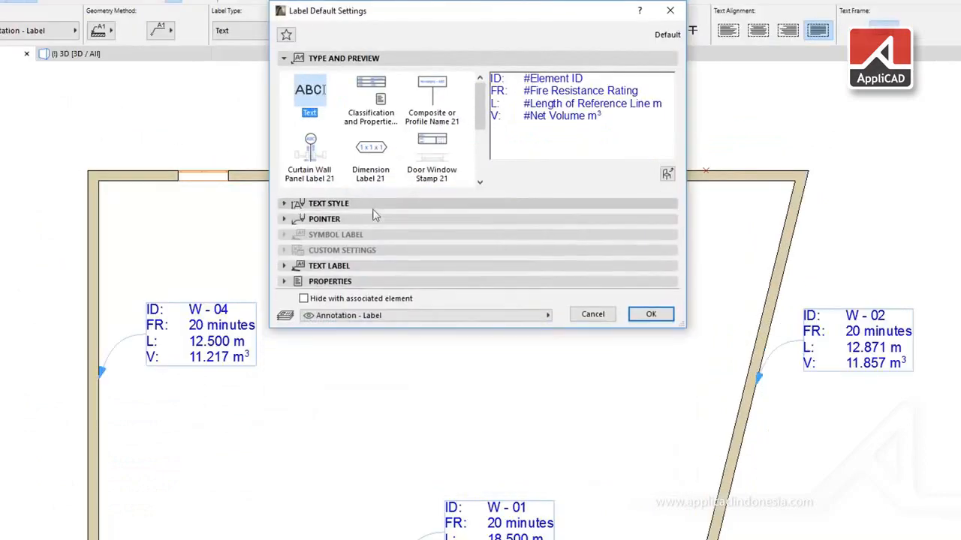
pyautogui.click(377, 267)
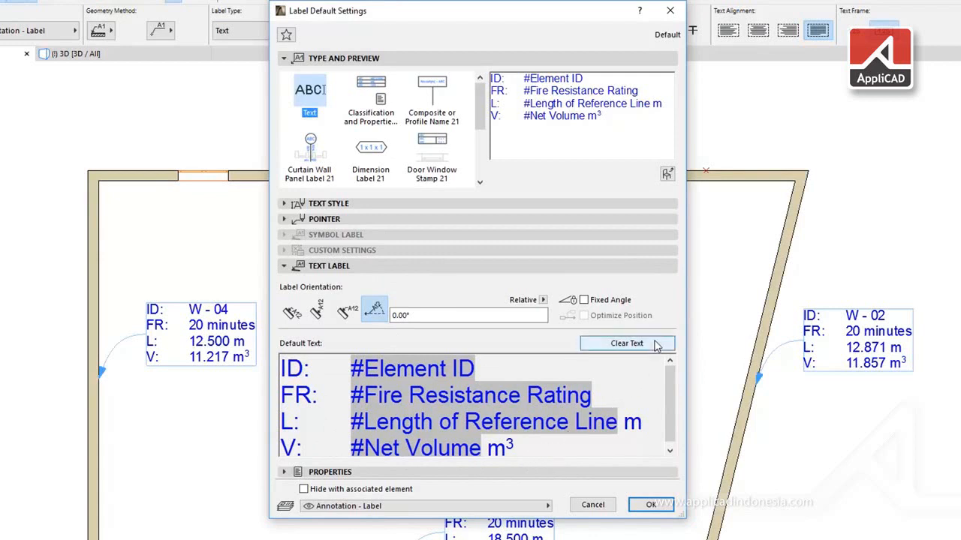
pyautogui.click(626, 343)
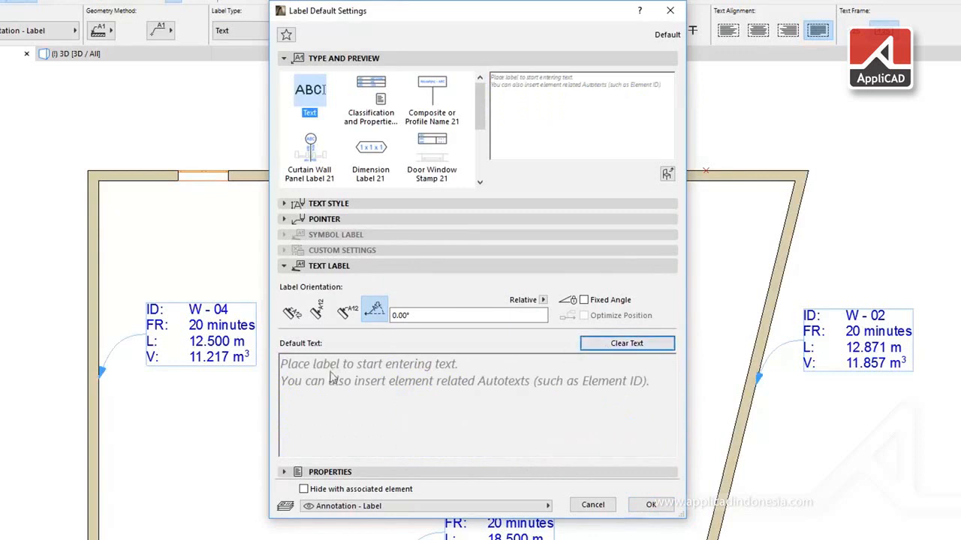
pyautogui.click(650, 505)
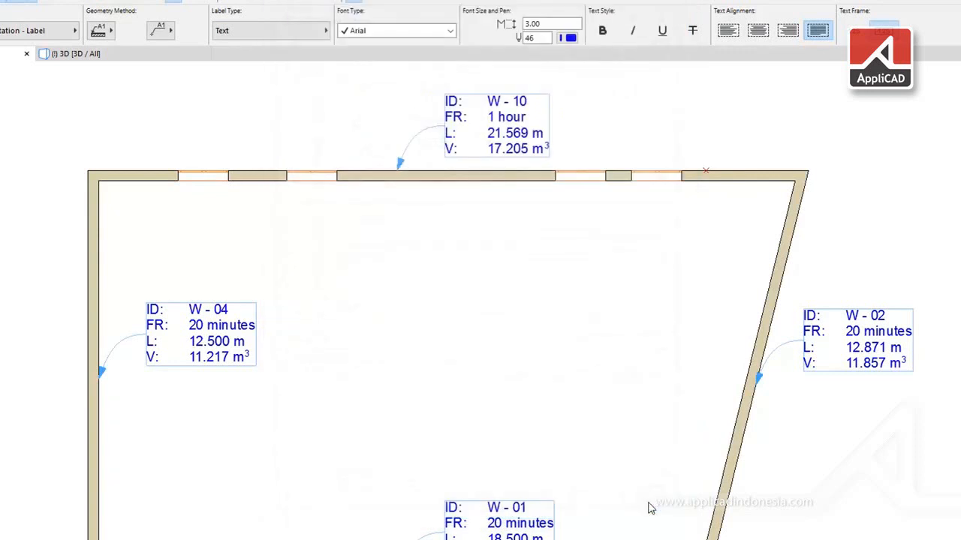
# Start an empty label inside the room, not attached to any wall, and examine the autotext categories offered for it
pyautogui.click(464, 287)
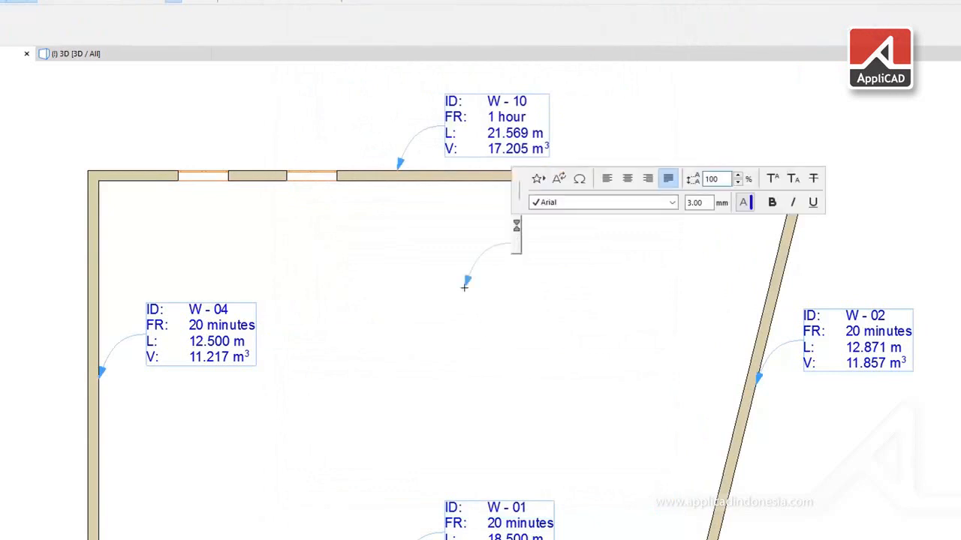
pyautogui.click(559, 180)
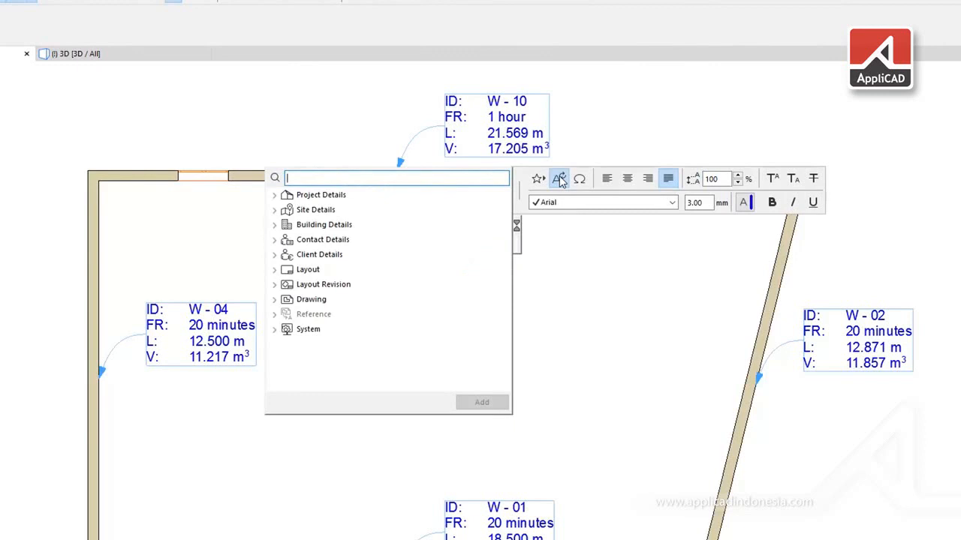
pyautogui.click(559, 179)
pyautogui.press('Escape')
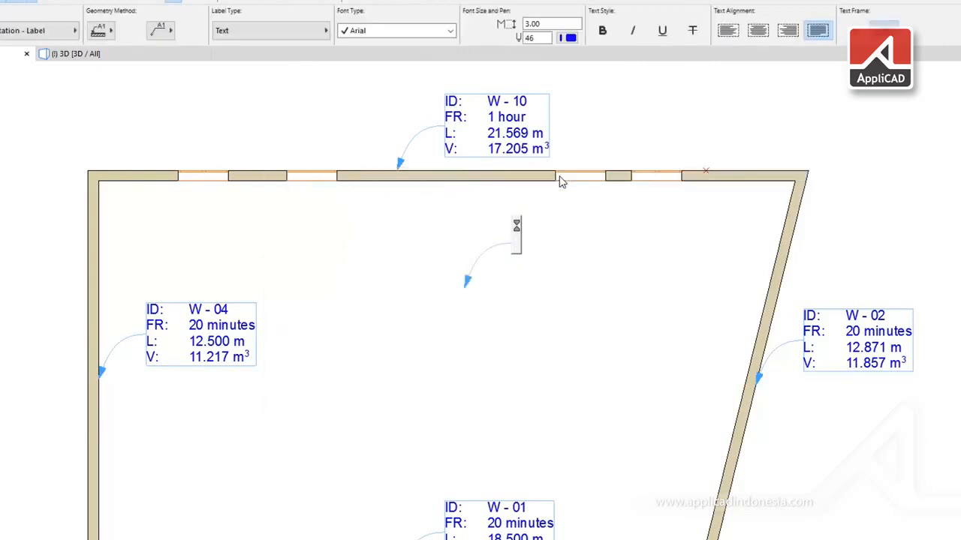